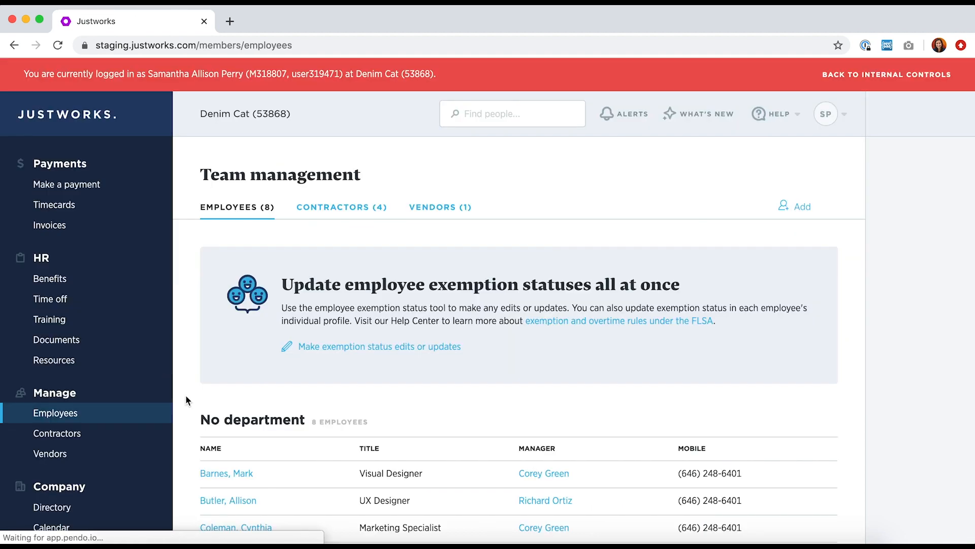
# Open the FFRCA leave scheduling form for the Marketing Specialist in the employee list
pyautogui.scroll(-3, 186, 396)
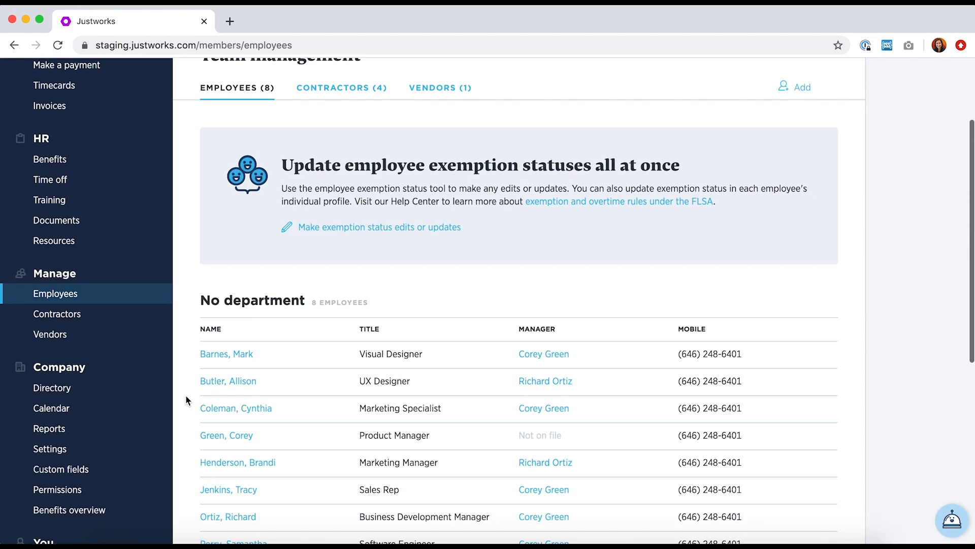
pyautogui.click(227, 410)
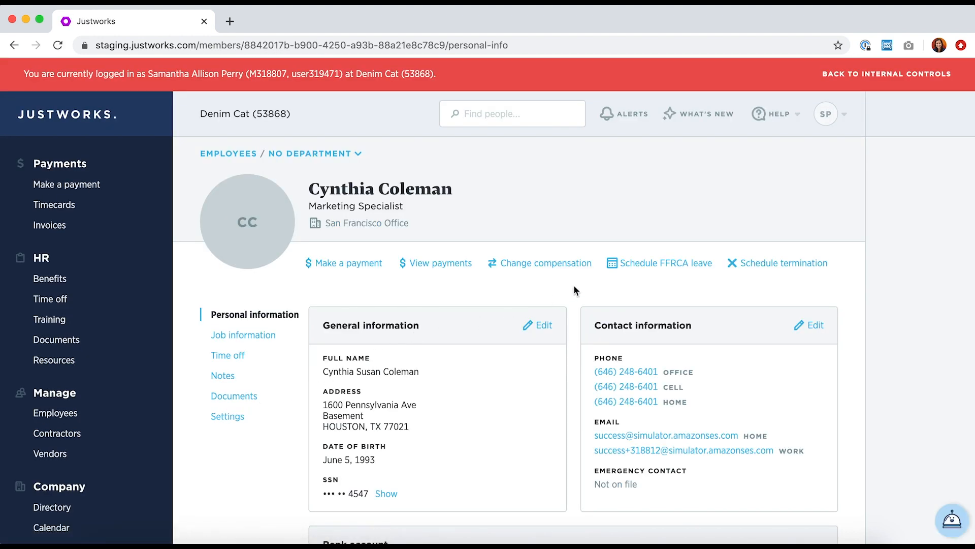
pyautogui.click(659, 268)
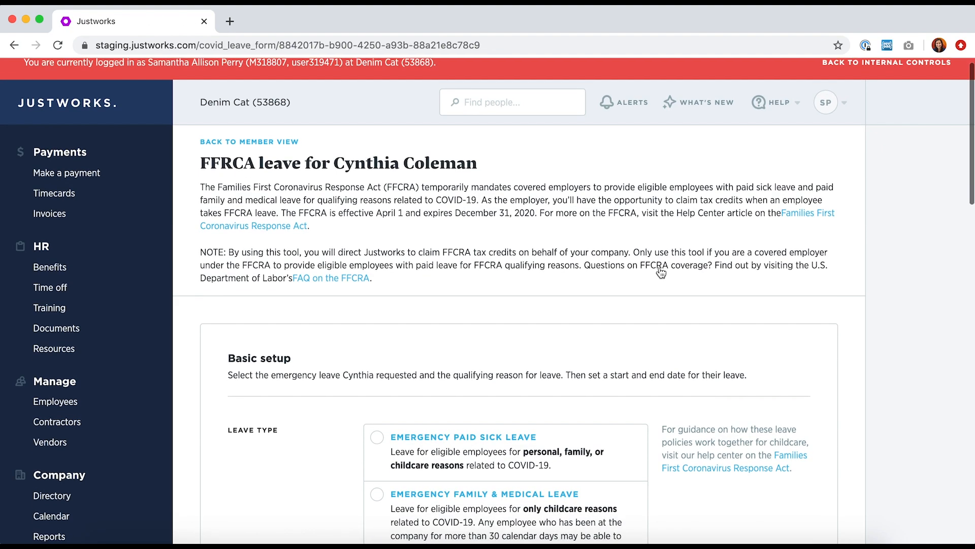
# Choose Emergency Paid Sick Leave as the leave type in the basic setup
pyautogui.scroll(-2, 661, 273)
pyautogui.scroll(-5, 661, 273)
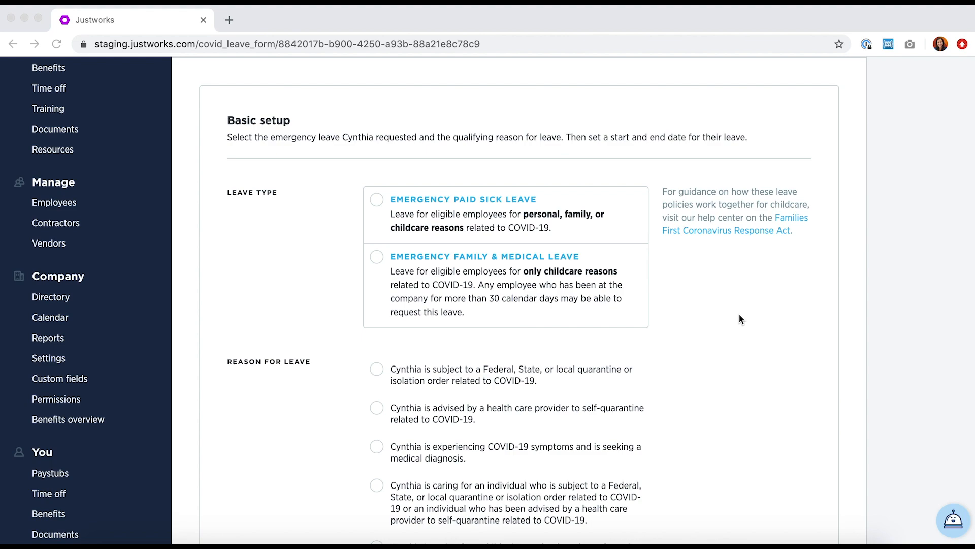
pyautogui.scroll(-1, 739, 318)
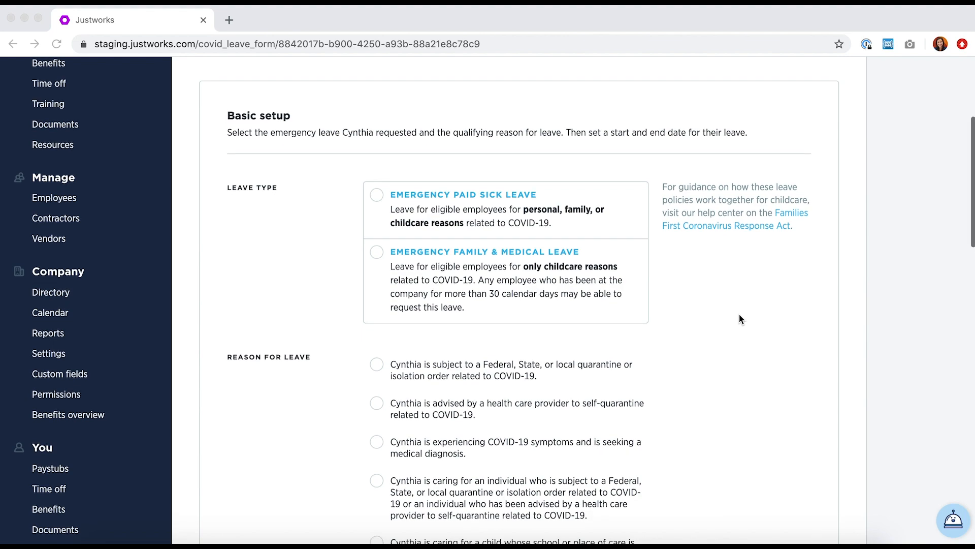
pyautogui.scroll(-1, 739, 315)
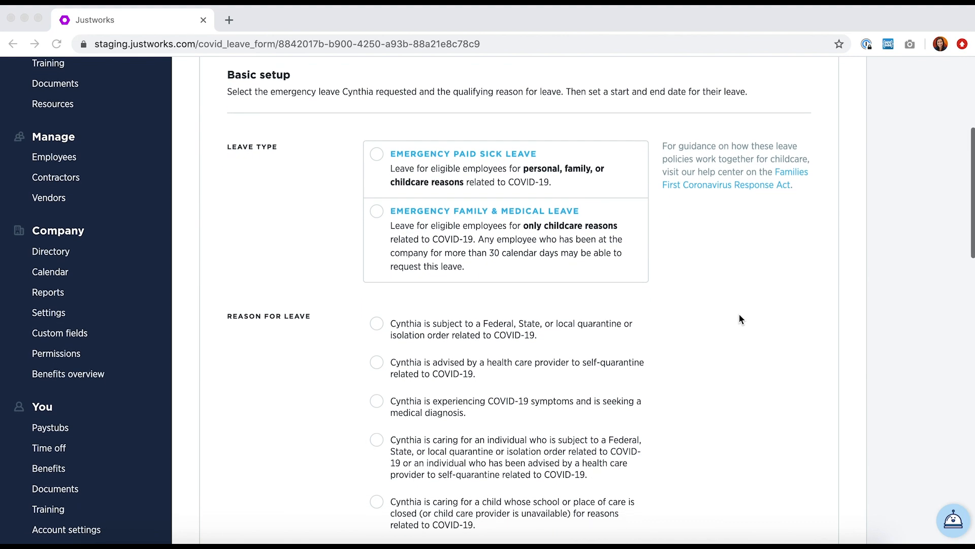
pyautogui.scroll(-2, 740, 319)
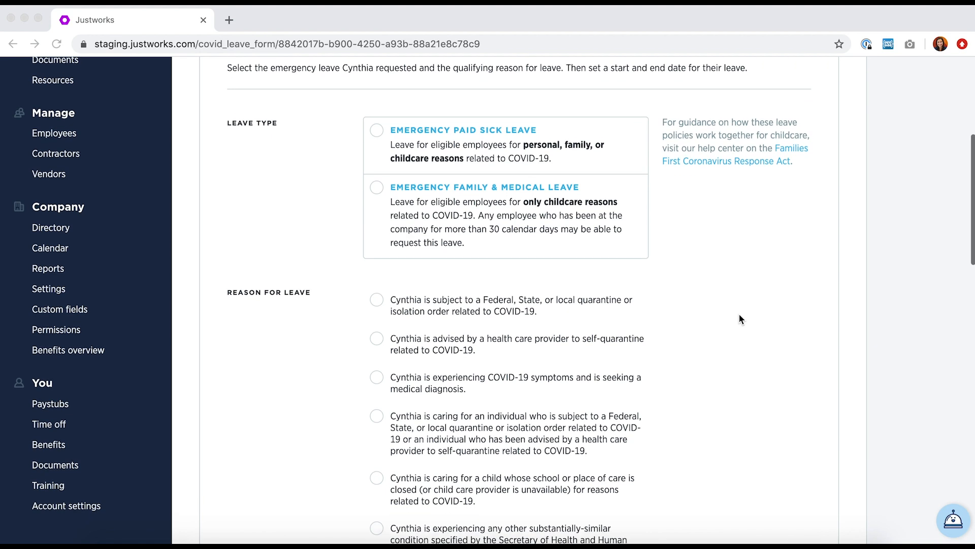
pyautogui.scroll(-1, 739, 319)
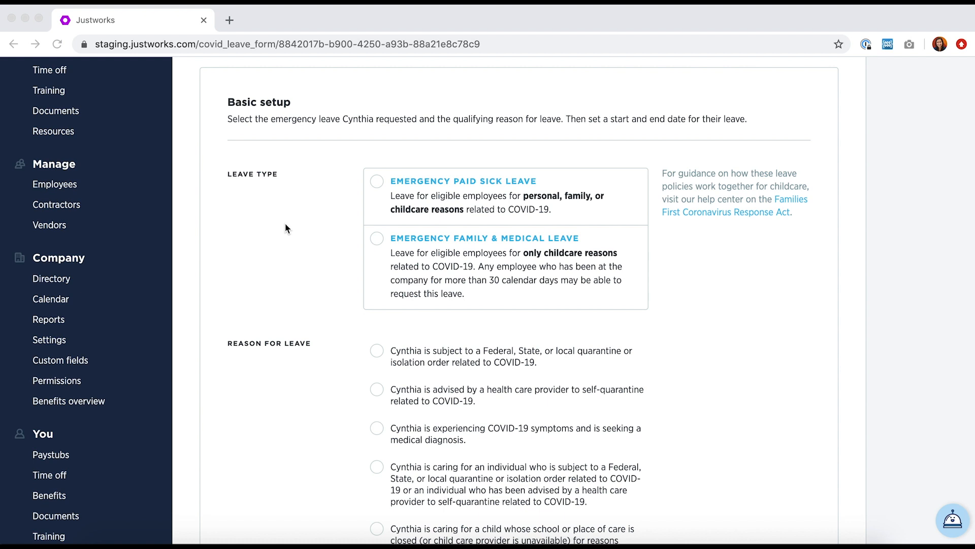
pyautogui.click(376, 181)
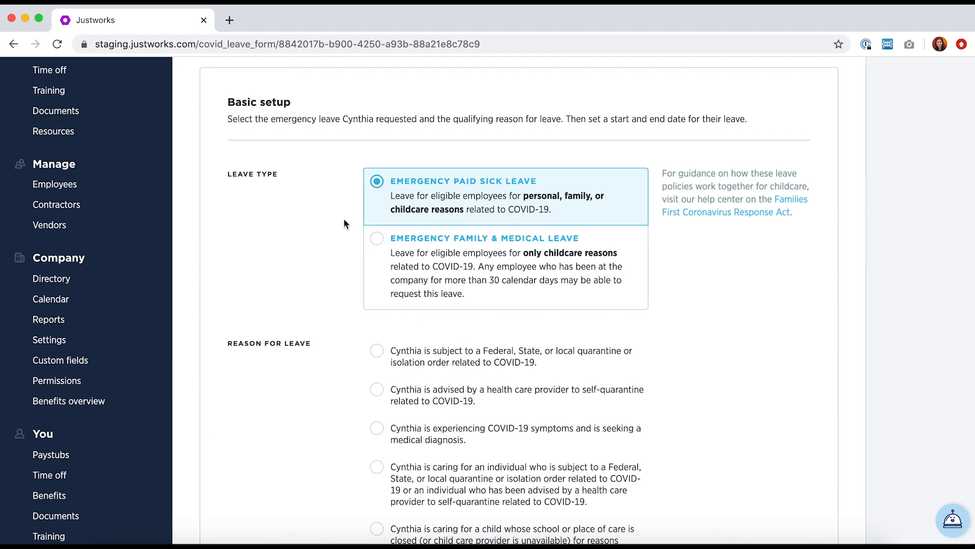
# Set the reason for leave to experiencing COVID-19 symptoms and seeking a medical diagnosis
pyautogui.scroll(-5, 344, 224)
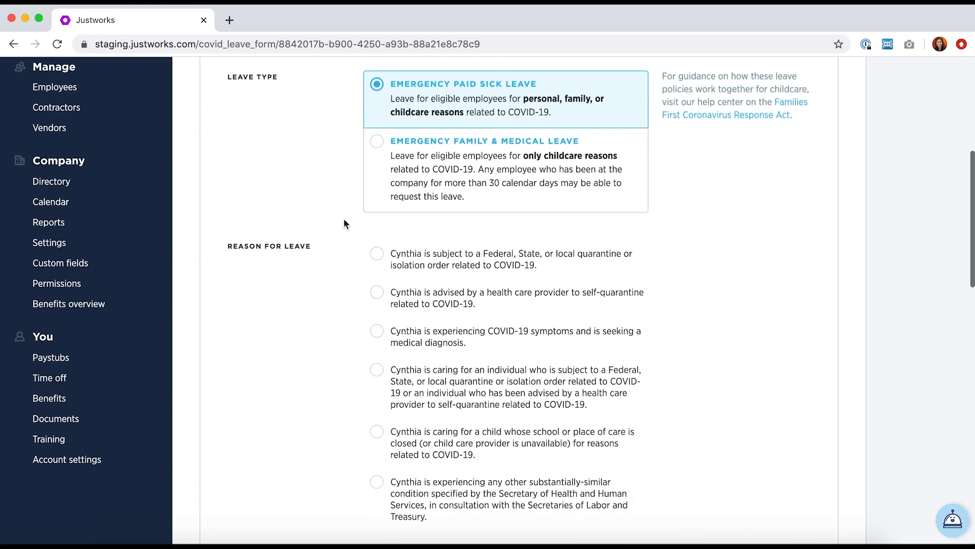
pyautogui.scroll(-2, 344, 223)
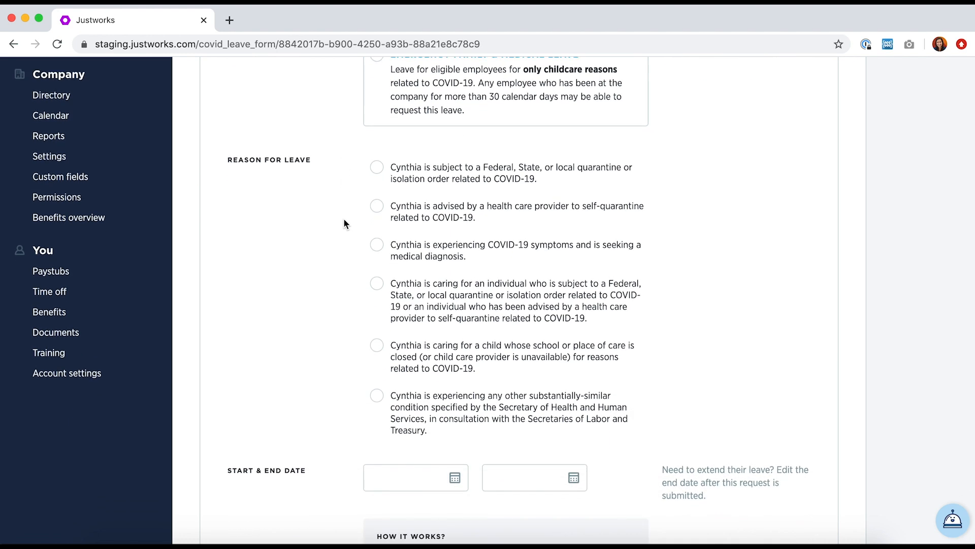
pyautogui.click(375, 250)
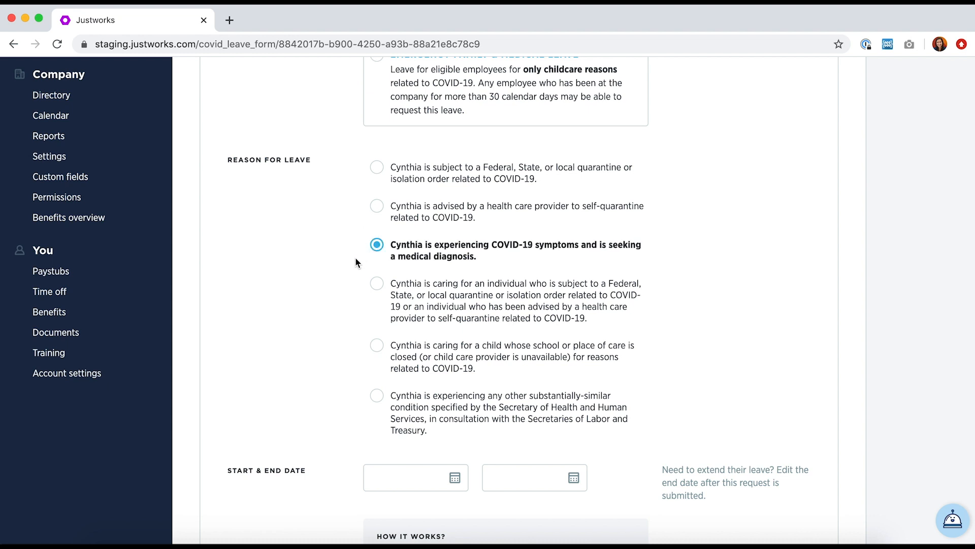
# Set the leave's start date to 04/01/2020 and its end date to 04/05/2020
pyautogui.scroll(-4, 355, 260)
pyautogui.scroll(-3, 355, 258)
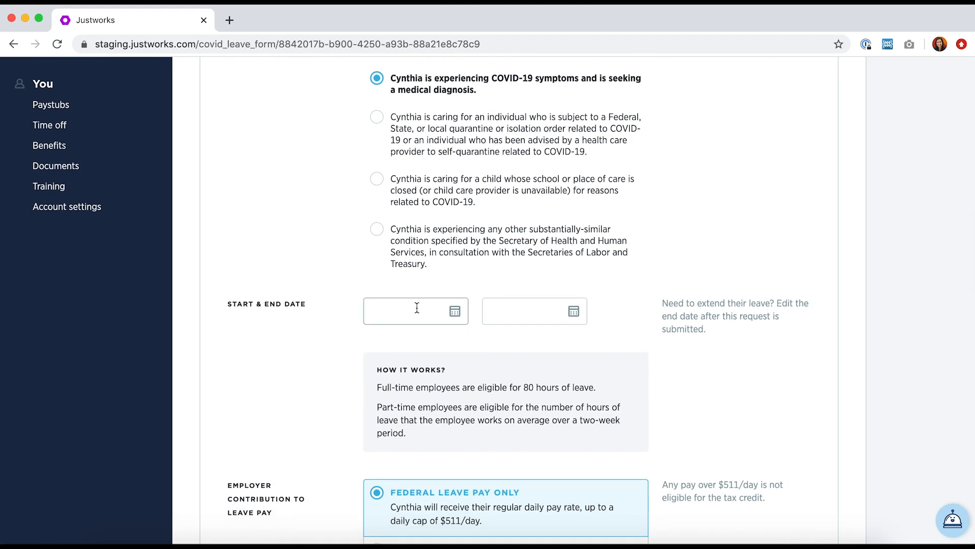
pyautogui.click(453, 311)
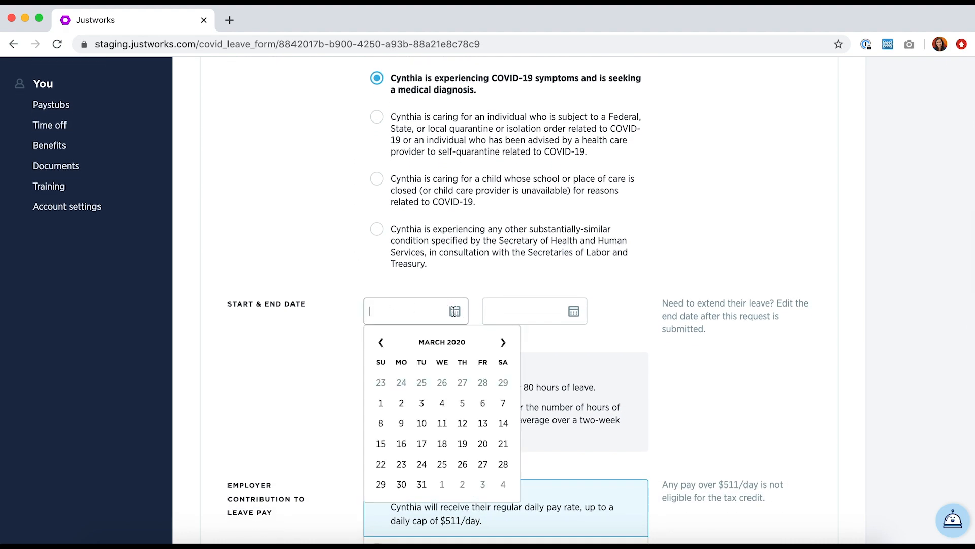
pyautogui.click(503, 342)
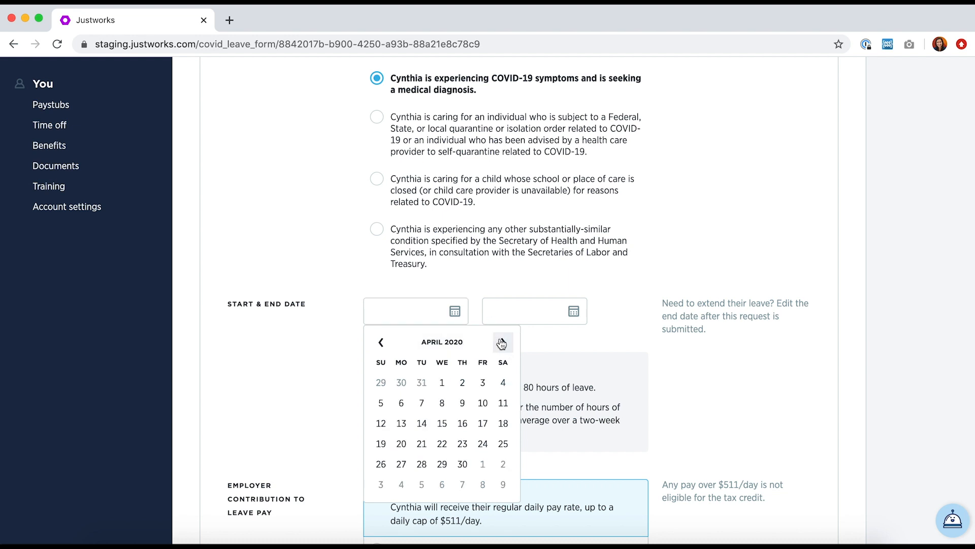
pyautogui.click(444, 383)
pyautogui.click(559, 312)
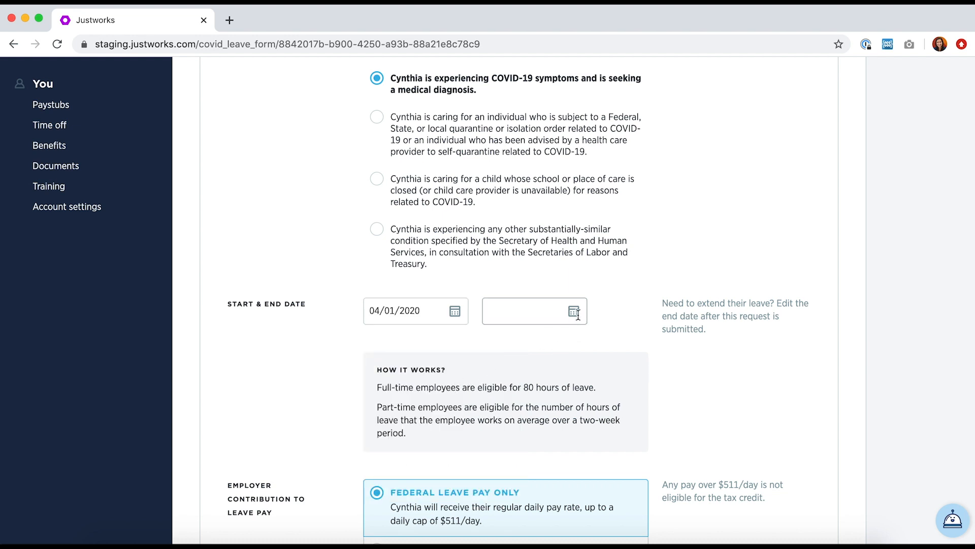
pyautogui.click(623, 343)
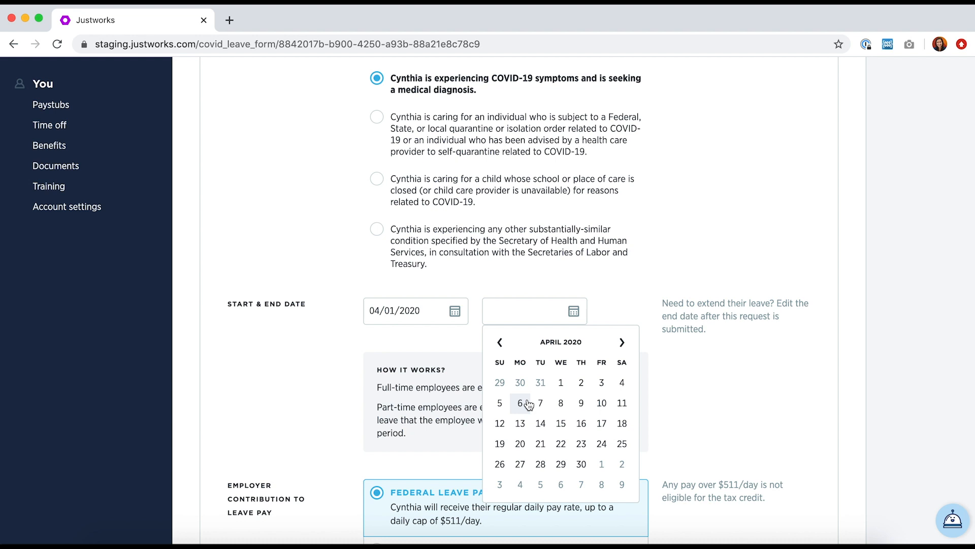
pyautogui.click(502, 403)
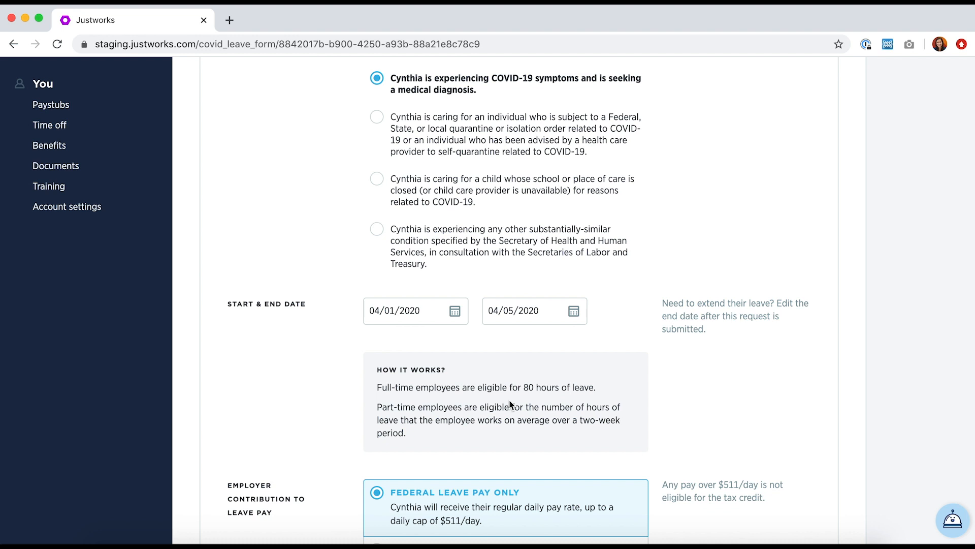
# Try Federal Leave Pay & Extra Company Funds as the employer contribution and switch back to Federal Leave Pay Only
pyautogui.scroll(-3, 509, 404)
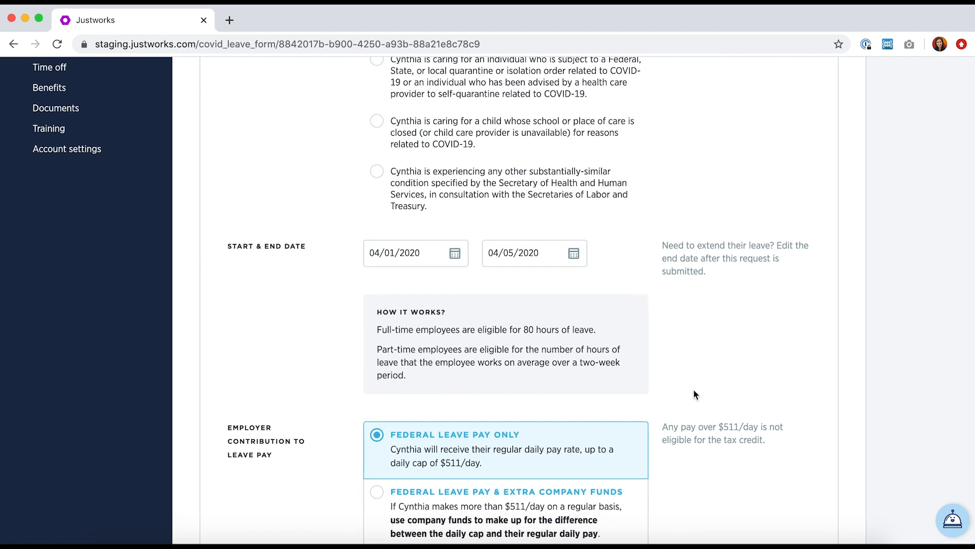
pyautogui.scroll(-5, 701, 390)
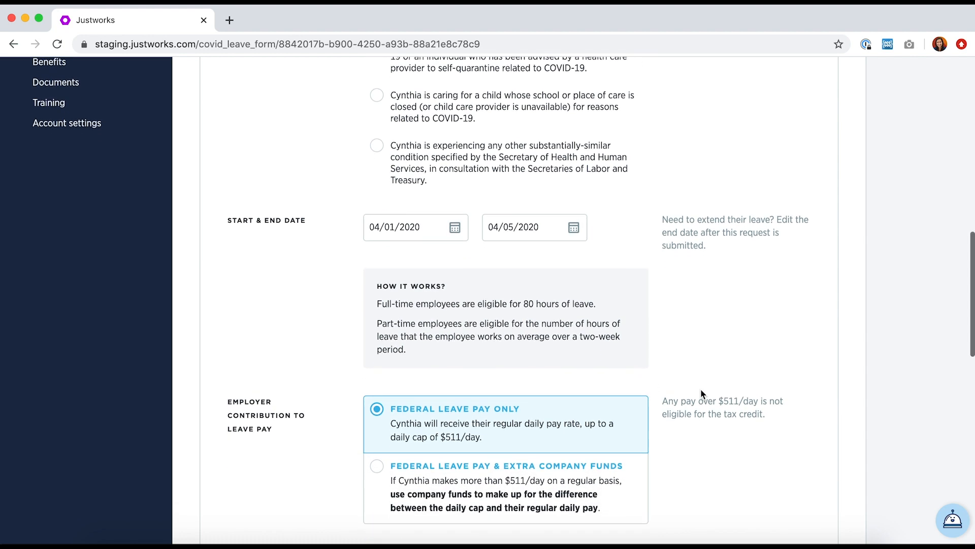
pyautogui.scroll(-1, 701, 390)
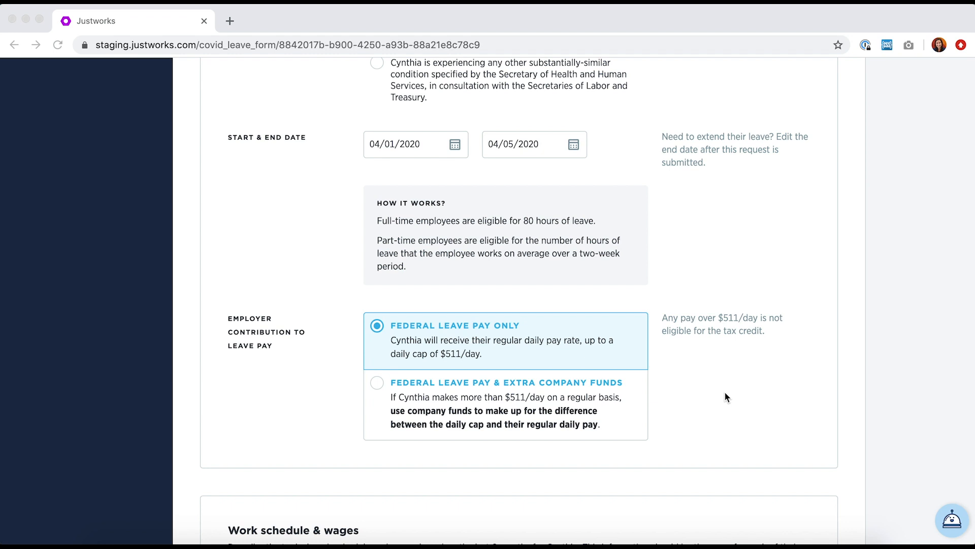
pyautogui.click(725, 393)
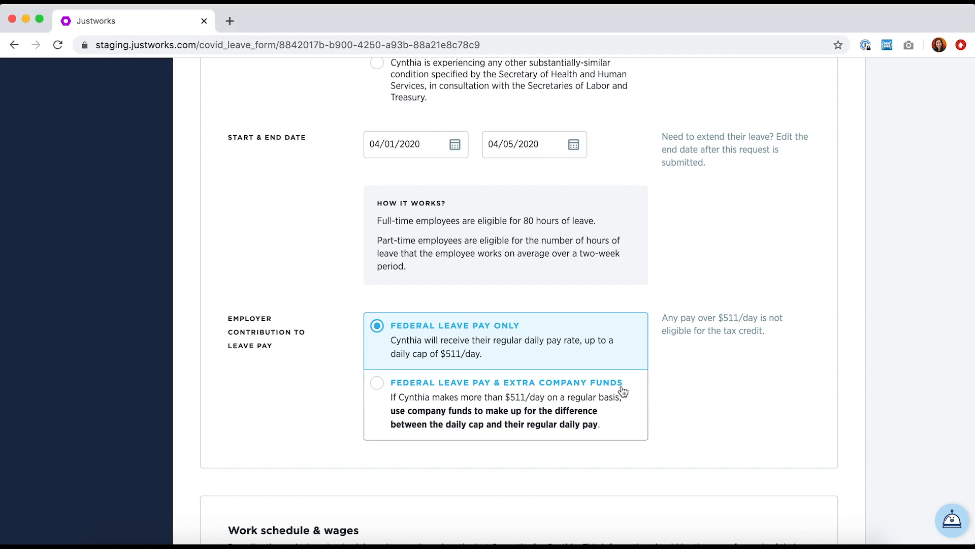
pyautogui.click(599, 400)
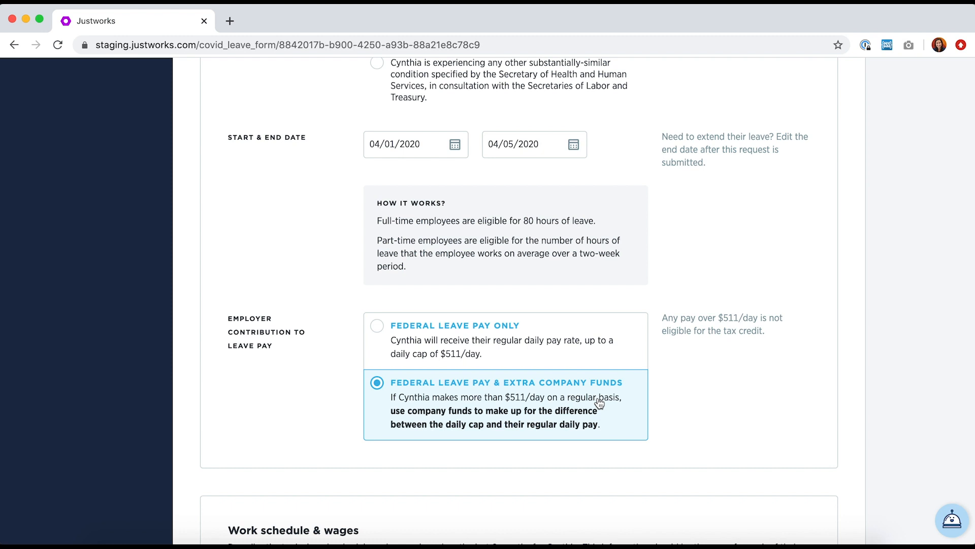
pyautogui.click(595, 363)
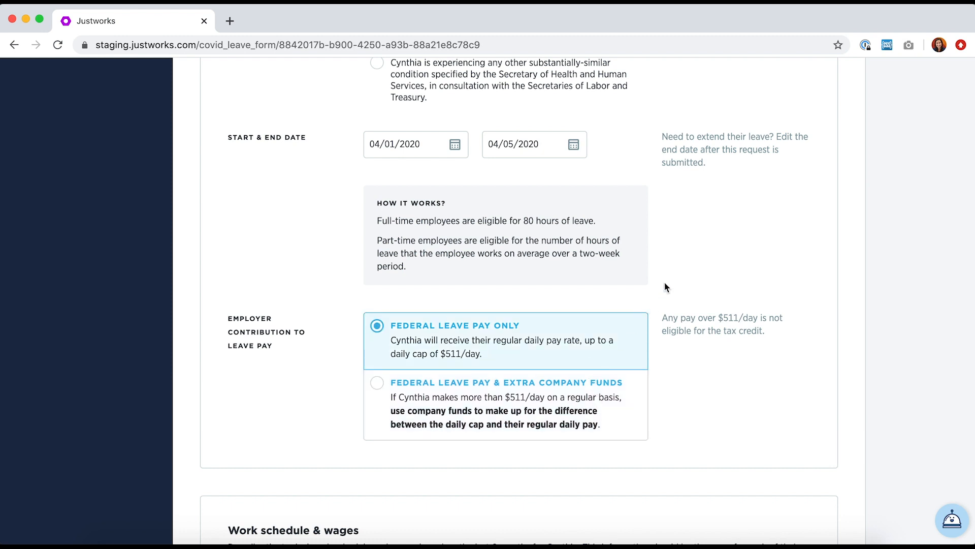
# Change the reason for leave to caring for a child whose school or place of care is closed due to COVID-19
pyautogui.scroll(2, 670, 277)
pyautogui.scroll(3, 669, 282)
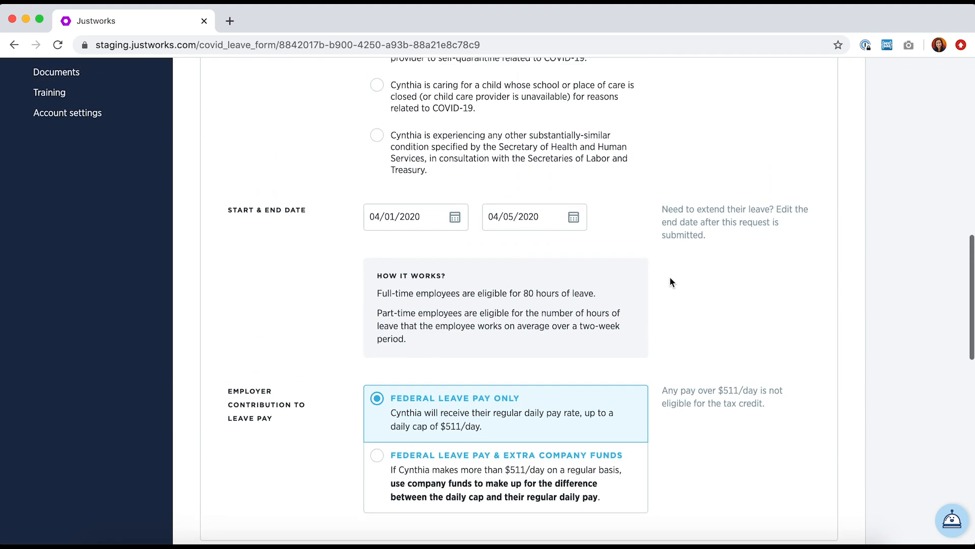
pyautogui.scroll(4, 671, 280)
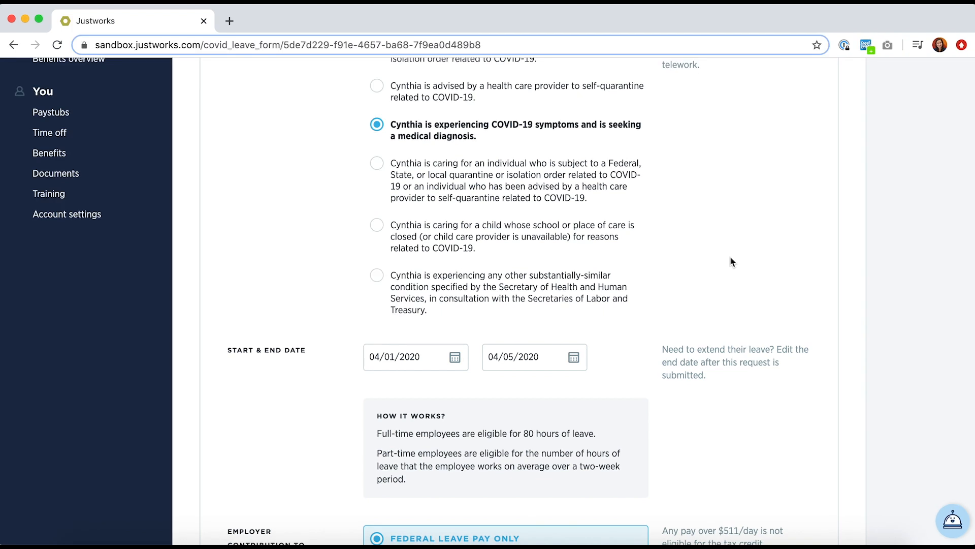
pyautogui.click(588, 244)
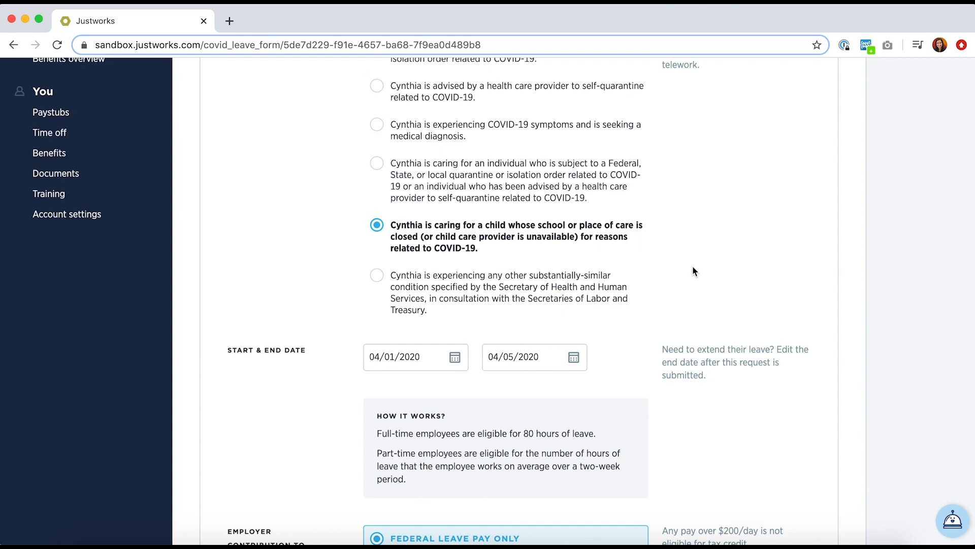
# Set the employer contribution to Federal Leave Pay & Extra Company Funds at 80% of the regular daily pay rate
pyautogui.scroll(-5, 694, 271)
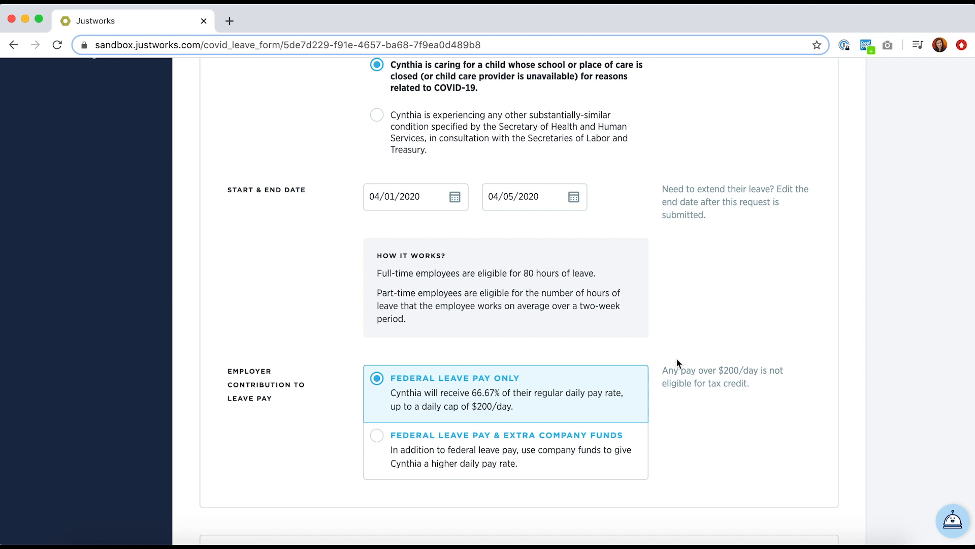
pyautogui.click(601, 457)
pyautogui.scroll(-3, 599, 456)
pyautogui.click(444, 457)
pyautogui.write('80')
pyautogui.click(617, 436)
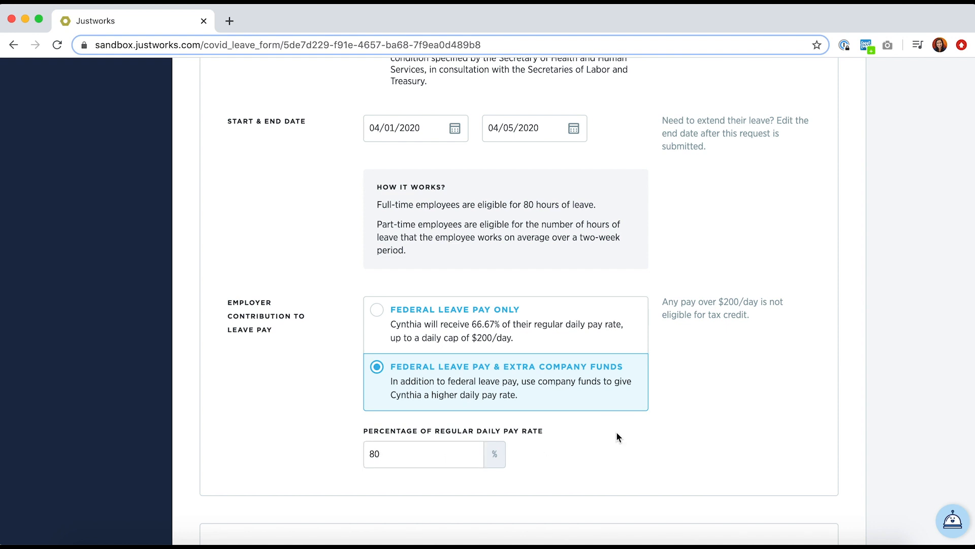
# Set the workweek schedule to Monday, Tuesday, Wednesday, Thursday and Friday under Work schedule & wages
pyautogui.scroll(-5, 616, 432)
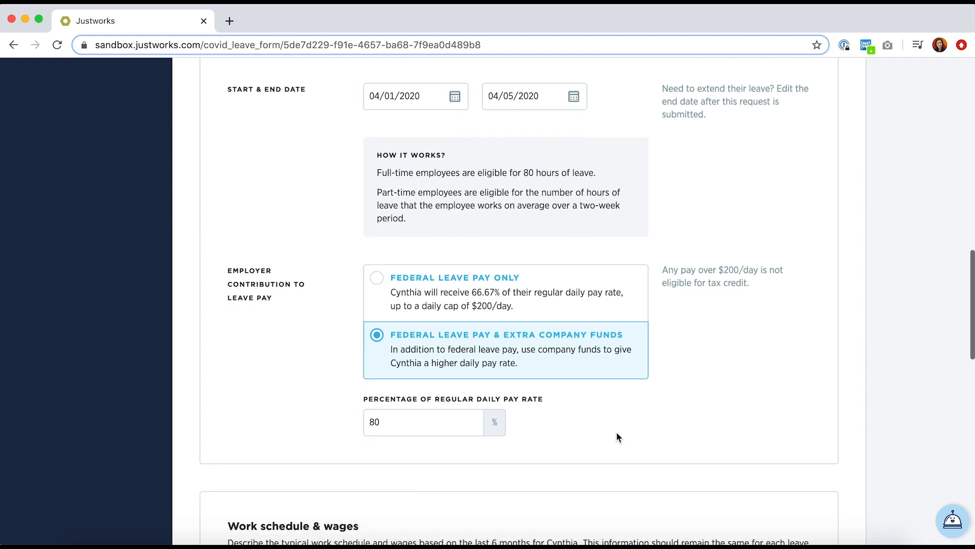
pyautogui.scroll(-6, 616, 432)
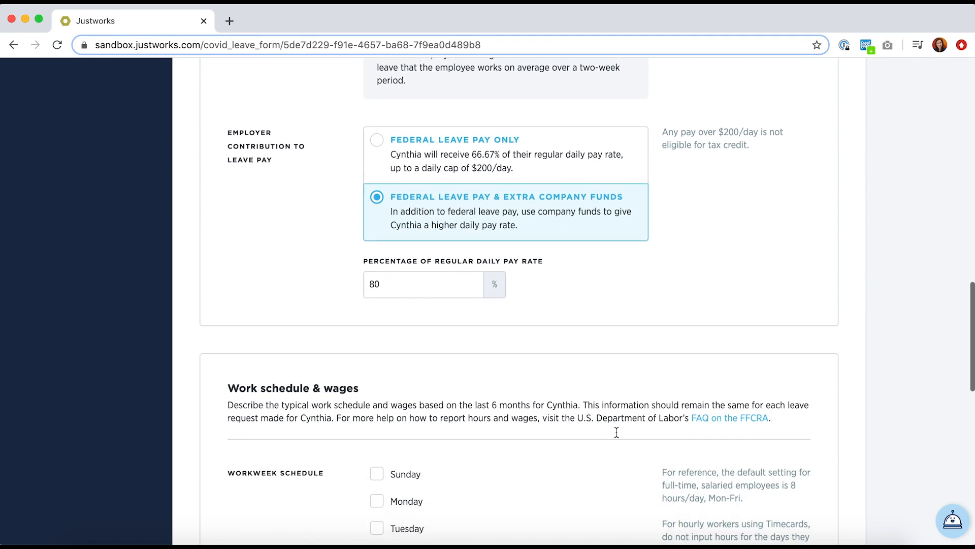
pyautogui.scroll(-5, 616, 433)
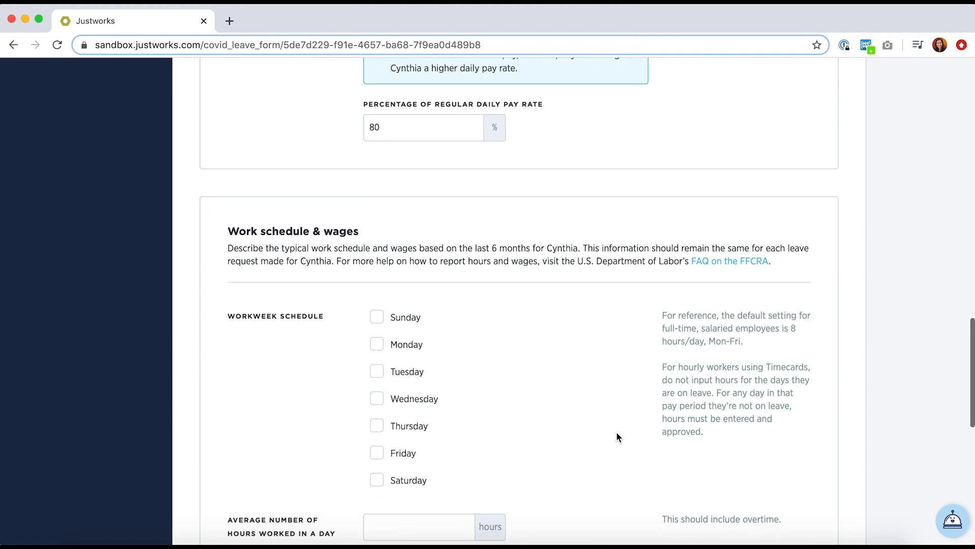
pyautogui.scroll(-1, 616, 437)
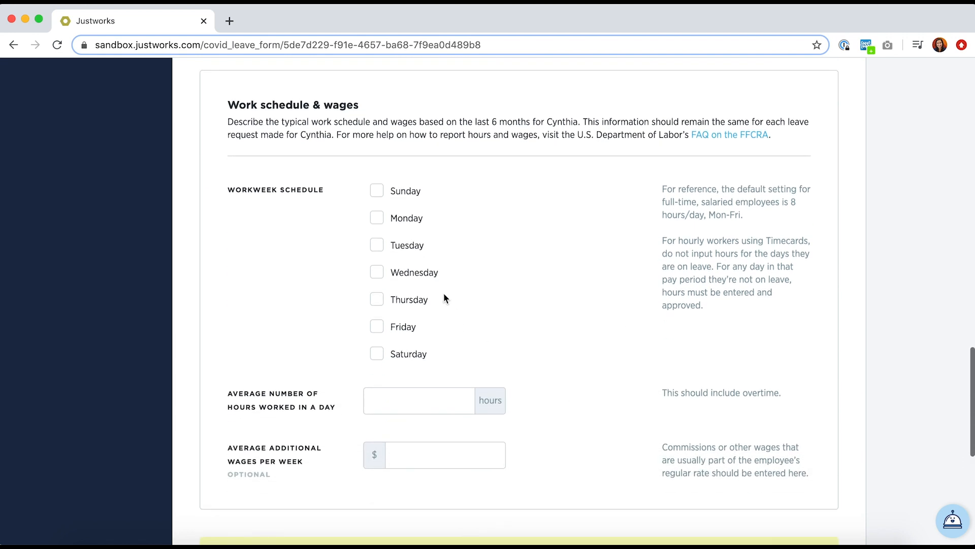
pyautogui.click(397, 206)
pyautogui.click(403, 214)
pyautogui.click(405, 246)
pyautogui.click(412, 275)
pyautogui.click(417, 304)
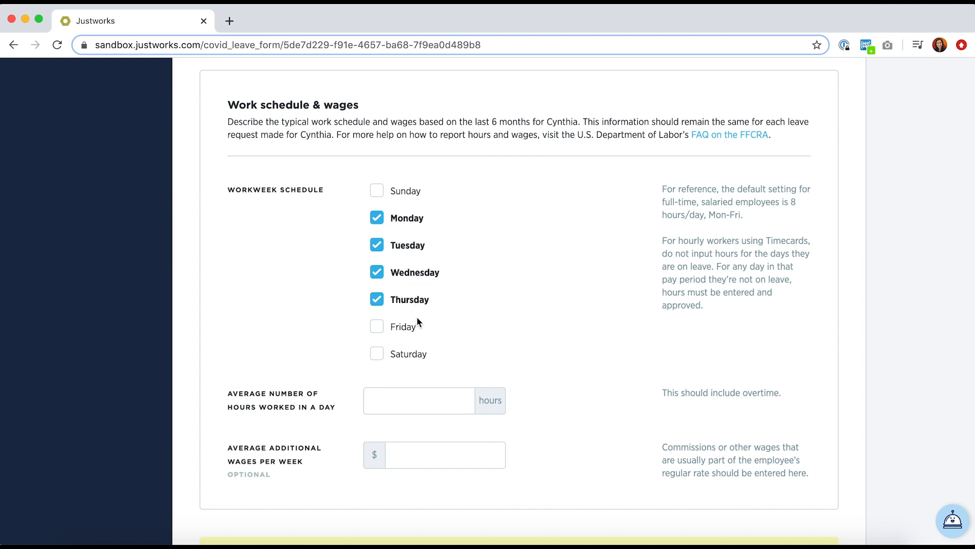
pyautogui.click(410, 328)
# Enter 8 average hours worked in a day and $0 average additional wages per week
pyautogui.click(411, 396)
pyautogui.write('8')
pyautogui.click(451, 452)
pyautogui.write('0')
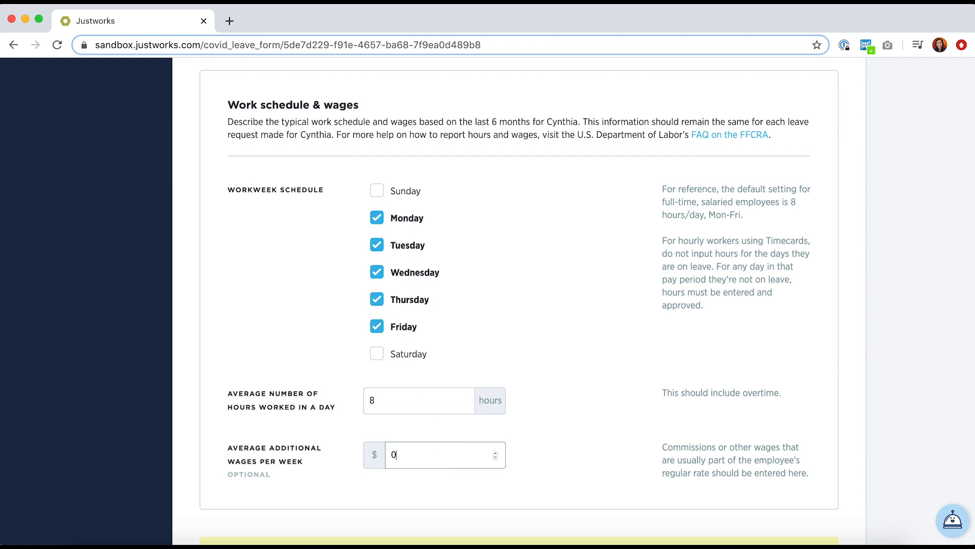
# Agree to the terms and conditions of FFCRA leave and tax credits and schedule the employee's leave
pyautogui.click(608, 461)
pyautogui.scroll(-3, 608, 461)
pyautogui.scroll(-2, 608, 465)
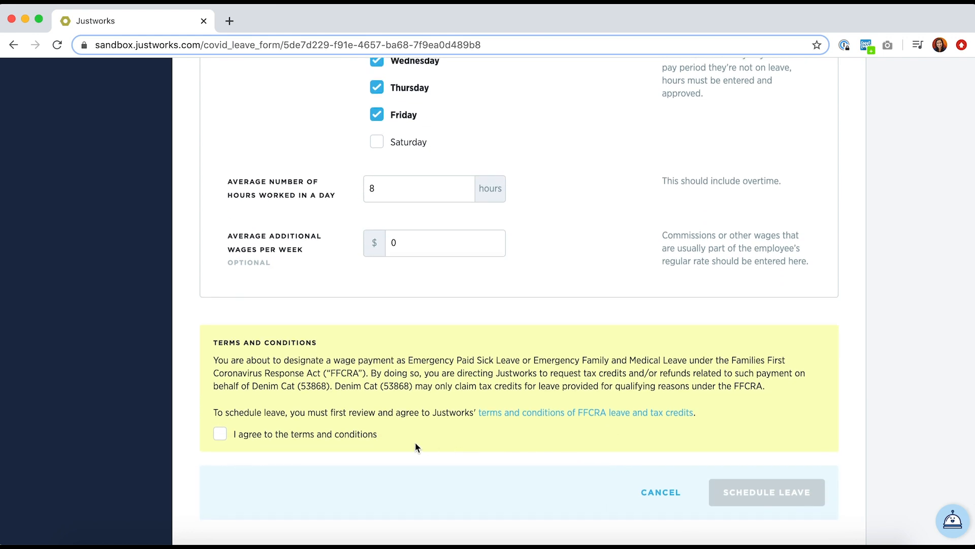
pyautogui.click(219, 436)
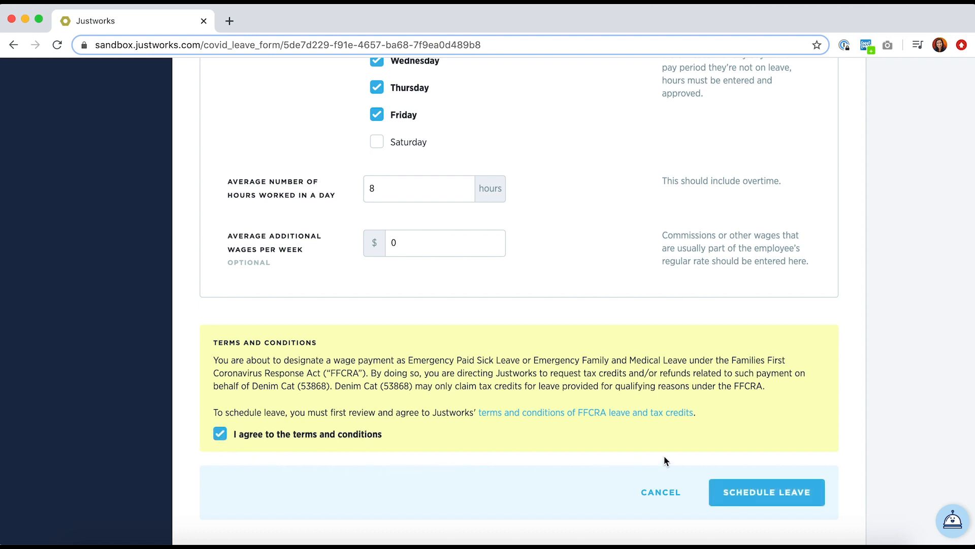
pyautogui.click(755, 497)
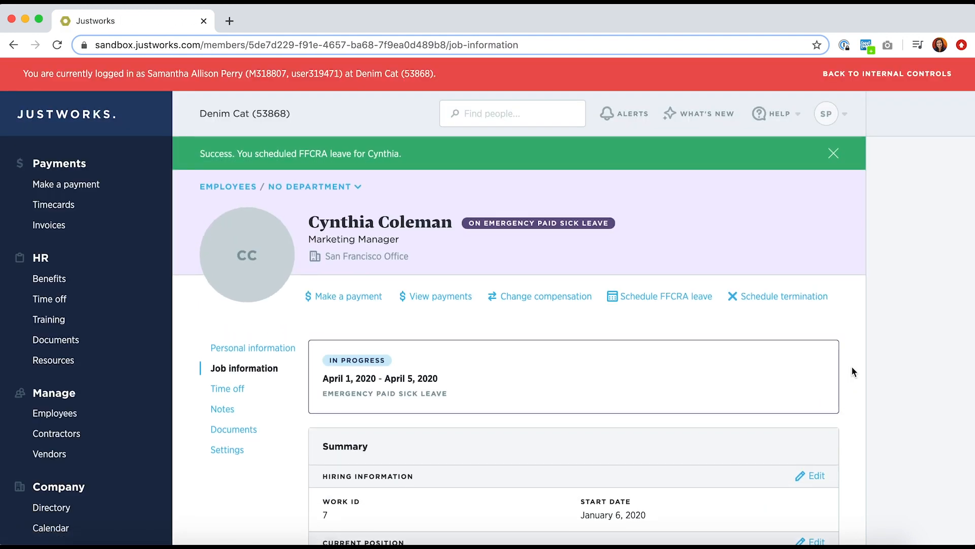
pyautogui.scroll(-2, 852, 367)
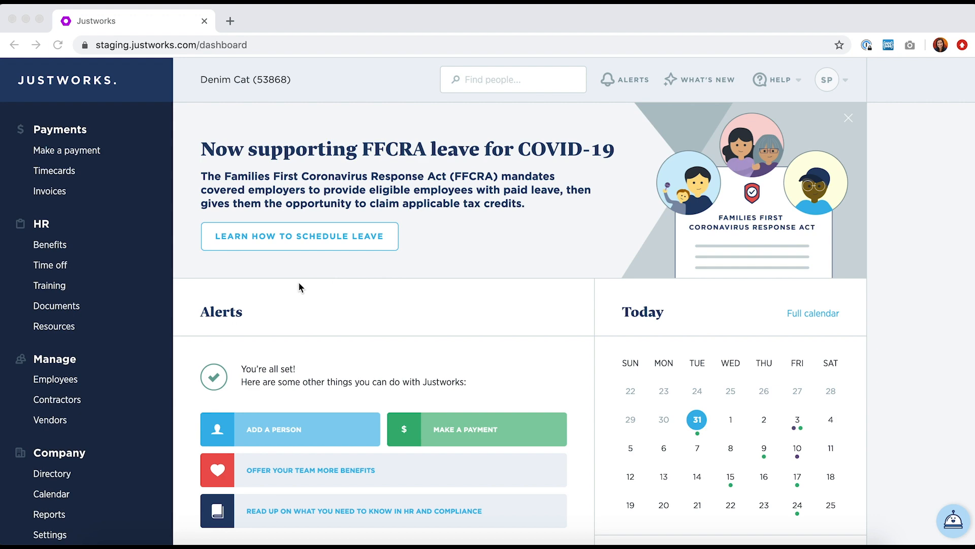
# Open the FFCRA leave scheduling form for the Business Development Manager in the employee list
pyautogui.click(91, 380)
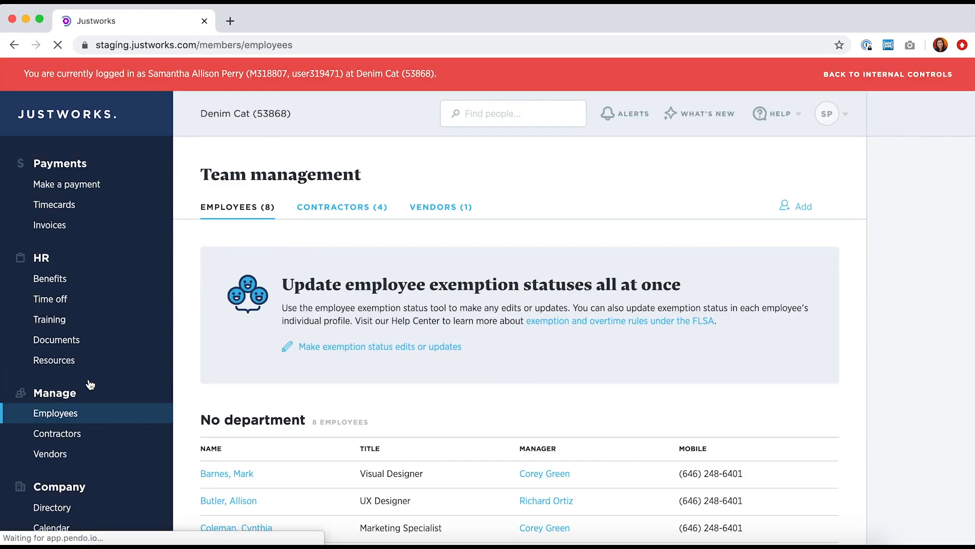
pyautogui.scroll(-5, 202, 403)
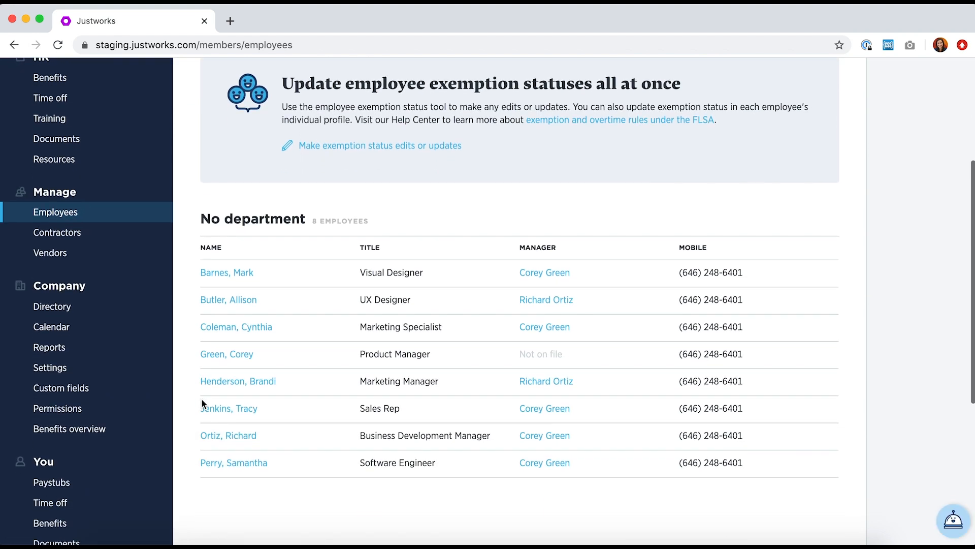
pyautogui.click(238, 435)
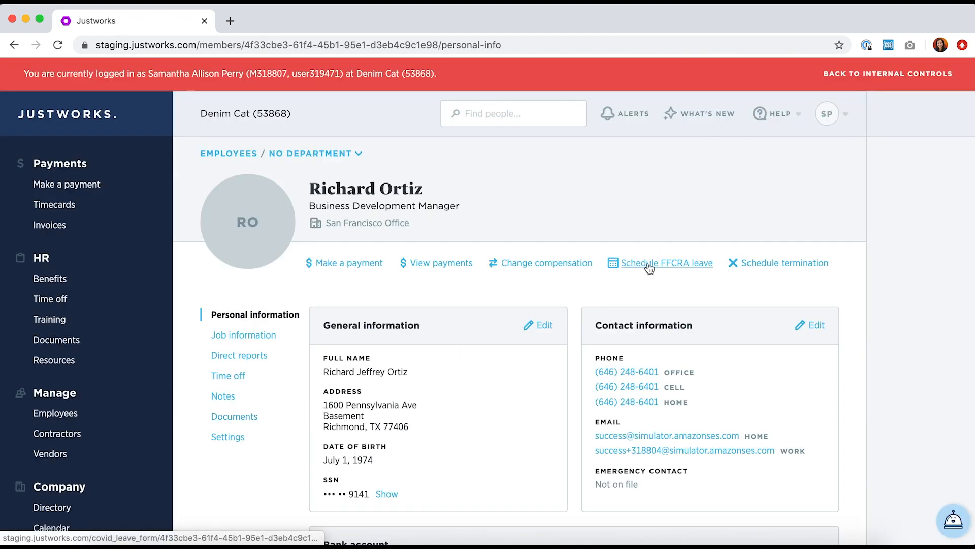
pyautogui.click(649, 264)
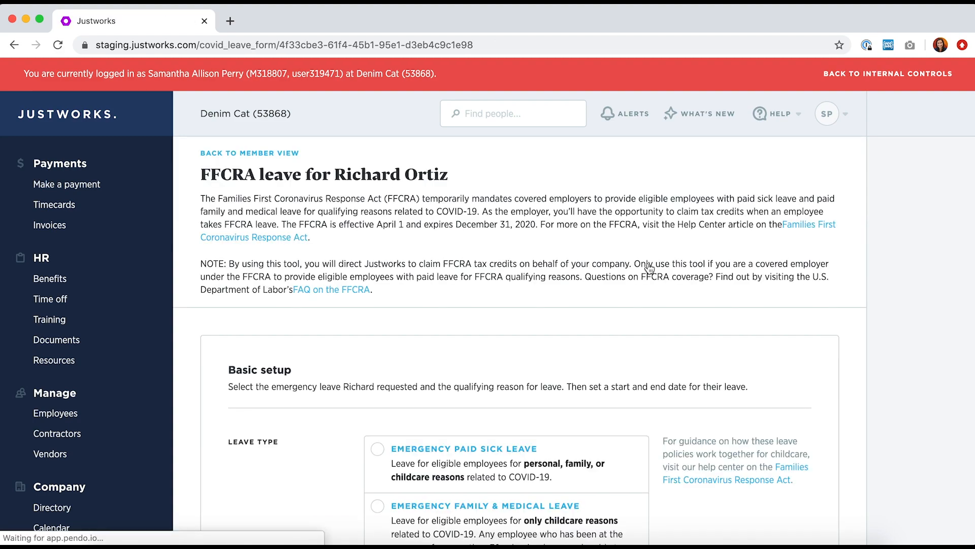
# Select Emergency Family & Medical Leave as the leave type under Basic setup
pyautogui.scroll(-5, 649, 268)
pyautogui.scroll(-4, 649, 267)
pyautogui.scroll(-2, 649, 269)
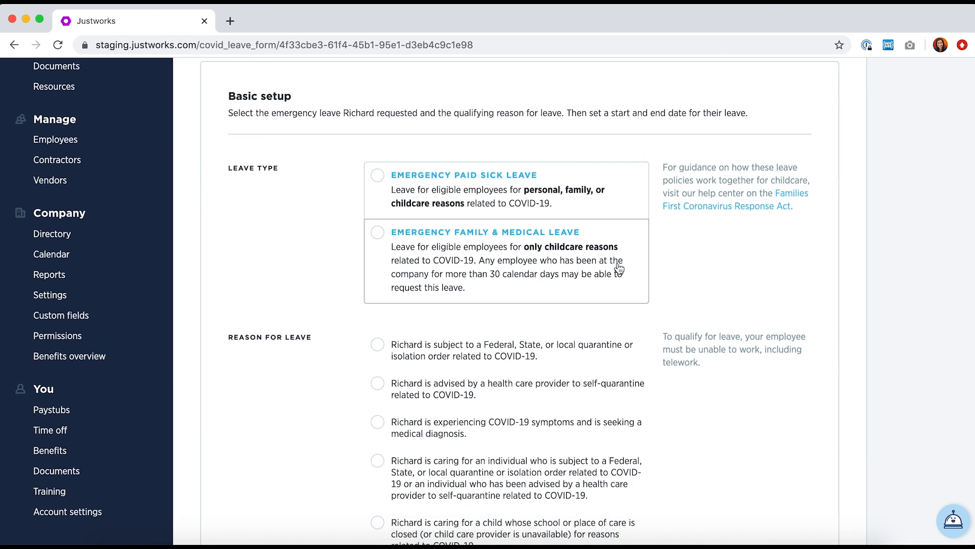
pyautogui.click(572, 268)
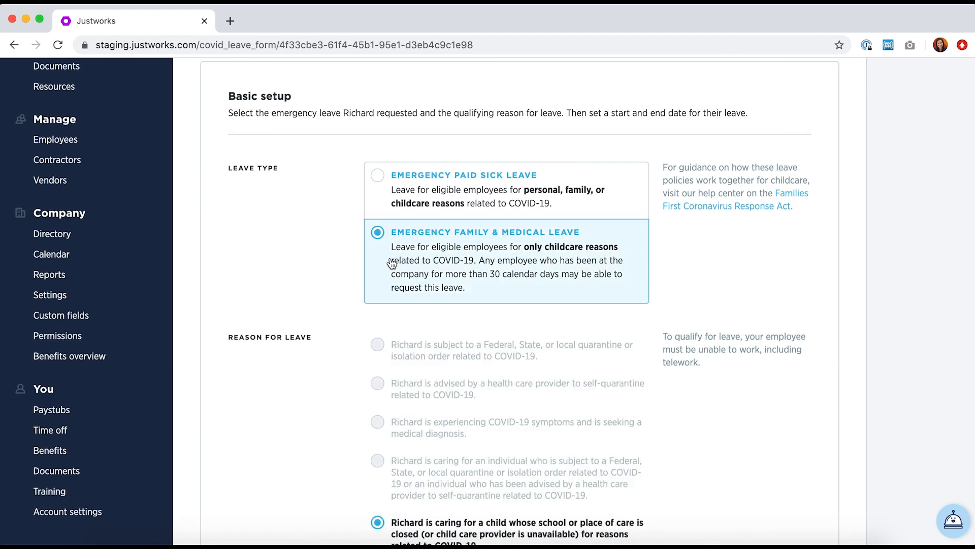
pyautogui.scroll(-3, 350, 280)
pyautogui.scroll(-2, 350, 278)
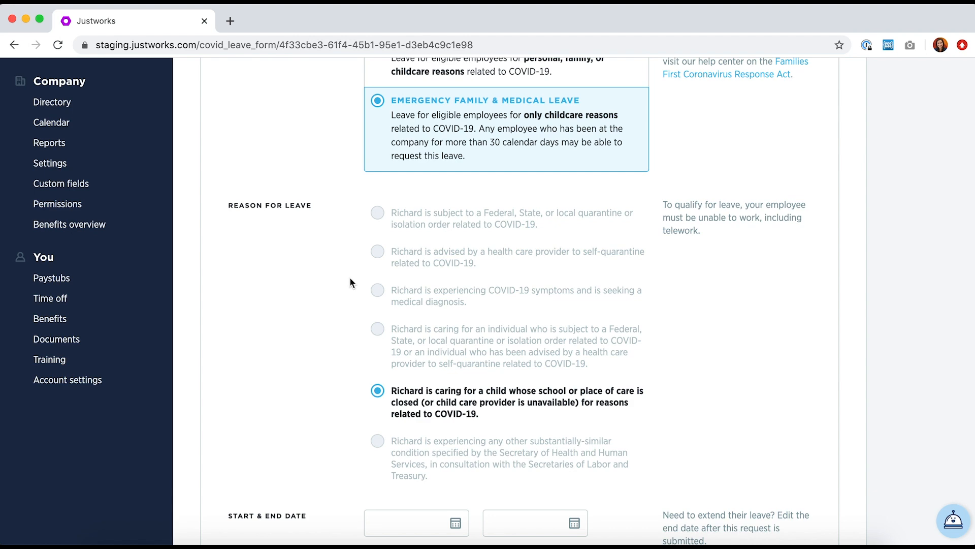
# Switch the leave type to Emergency Paid Sick Leave and back to Emergency Family & Medical Leave to compare the selectable reasons
pyautogui.scroll(3, 350, 278)
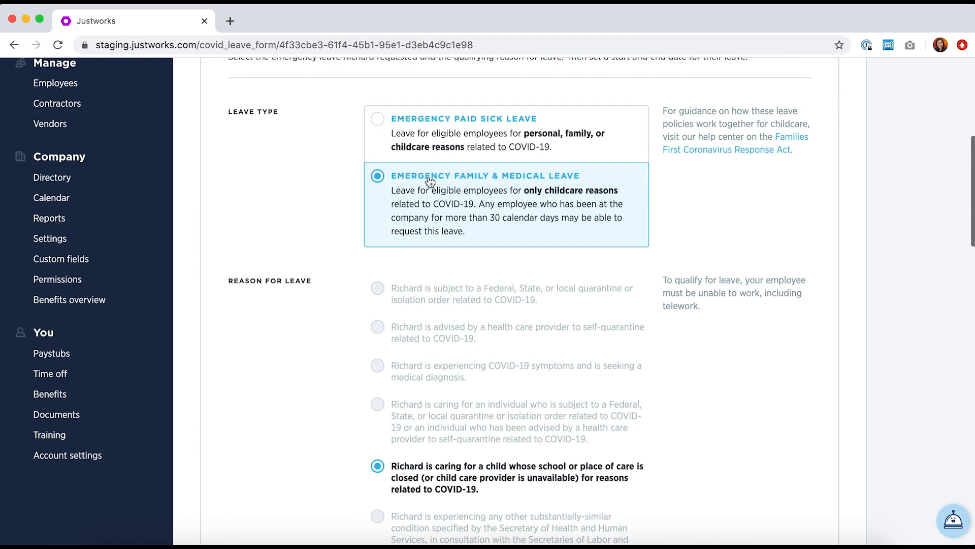
pyautogui.click(453, 146)
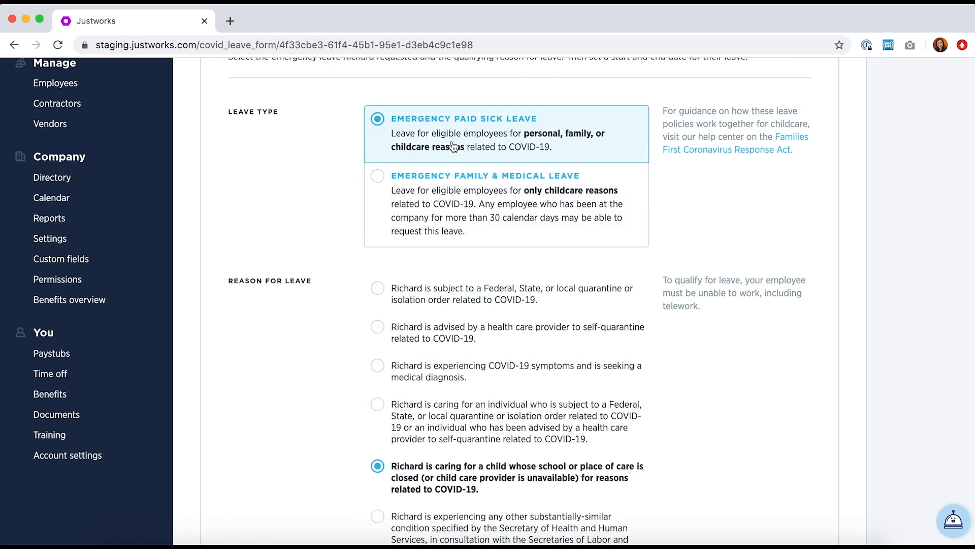
pyautogui.click(463, 203)
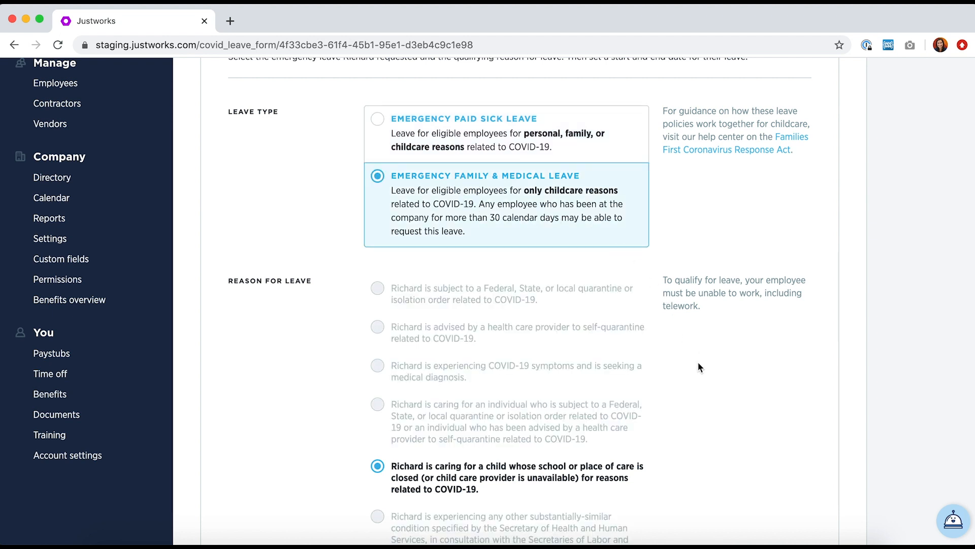
# Set the leave's start date to 04/06/2020 and its end date to 04/24/2020
pyautogui.scroll(-5, 699, 363)
pyautogui.scroll(-4, 698, 365)
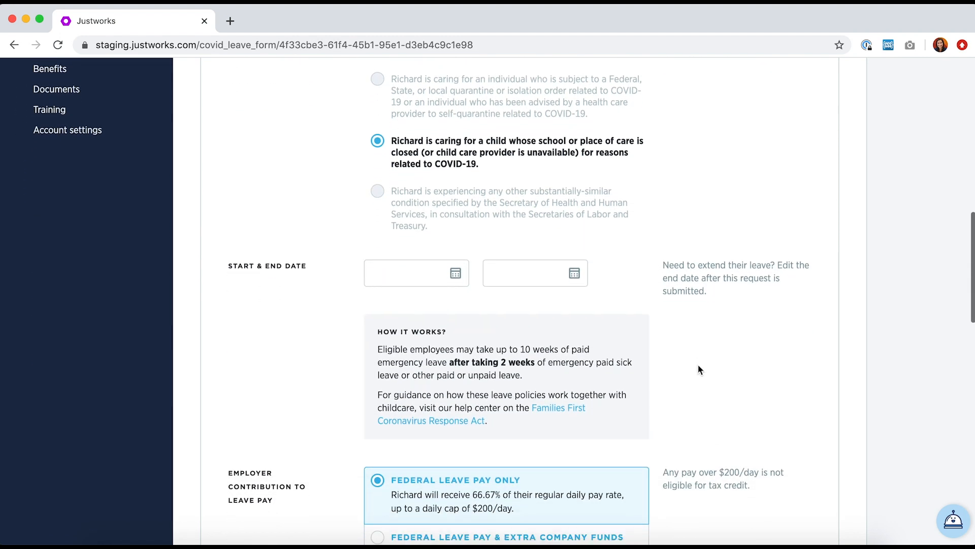
pyautogui.click(454, 275)
pyautogui.click(502, 304)
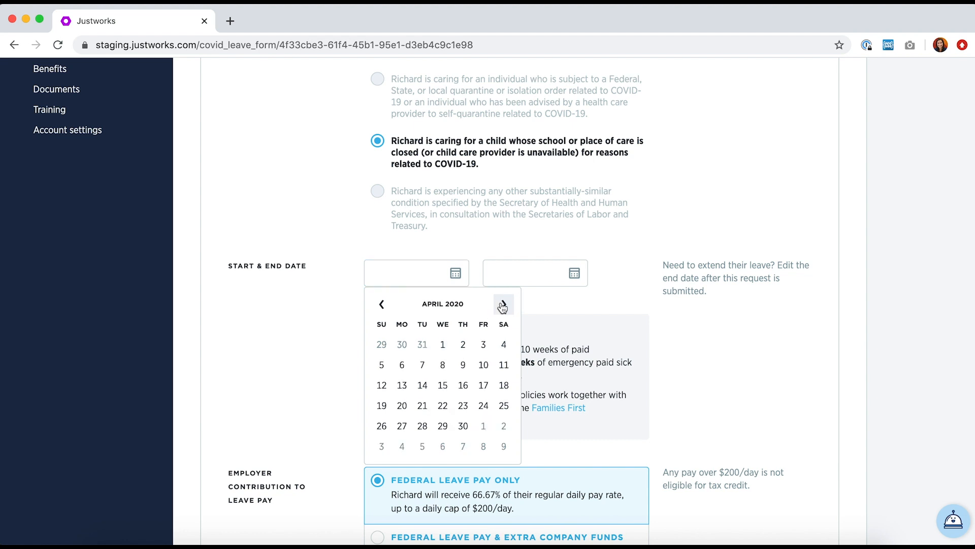
pyautogui.click(404, 365)
pyautogui.click(557, 280)
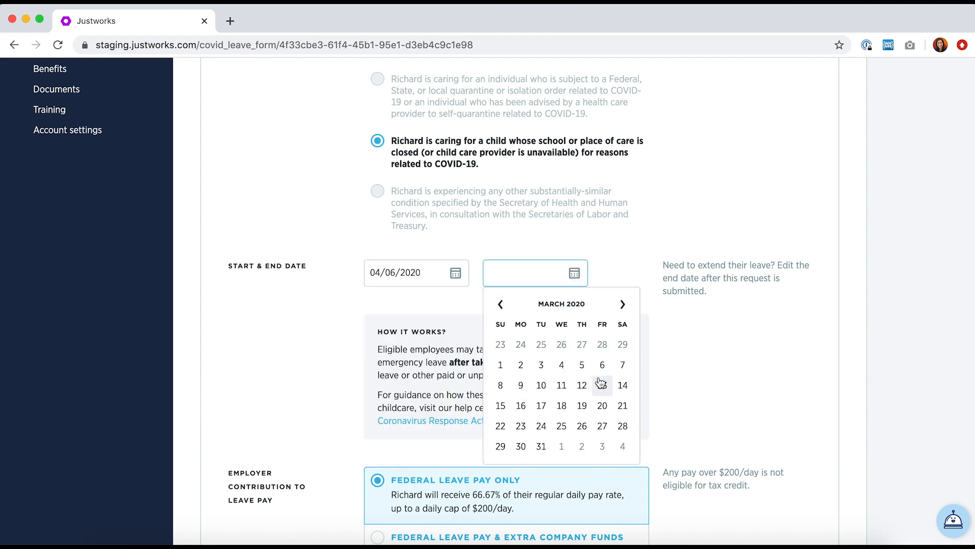
pyautogui.click(623, 304)
pyautogui.click(602, 406)
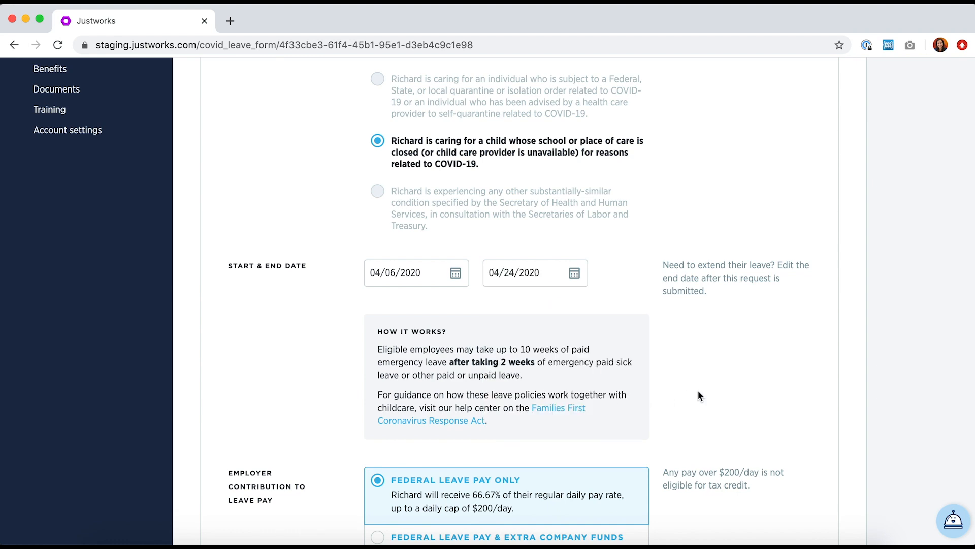
# Set the employer contribution to Federal Leave Pay & Extra Company Funds at 85% of the regular daily pay rate
pyautogui.scroll(-5, 707, 391)
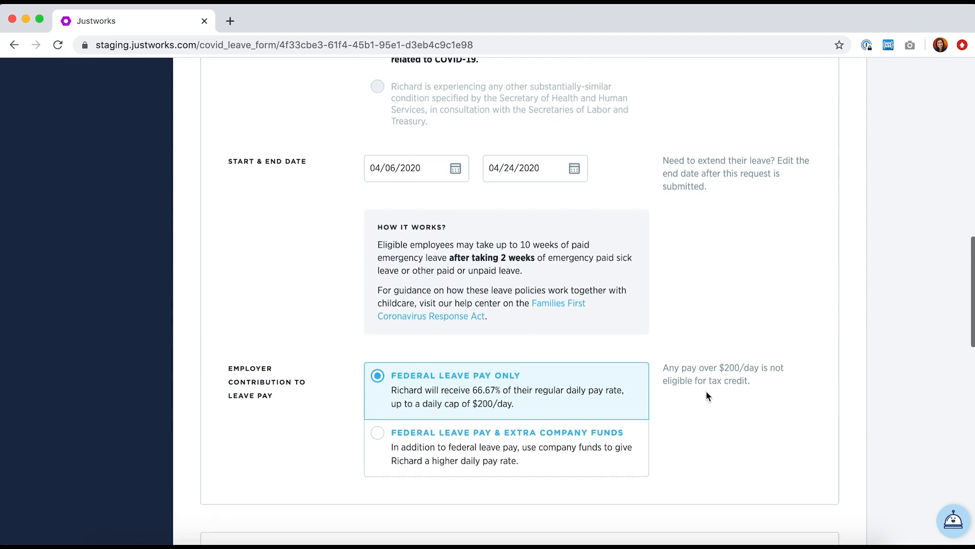
pyautogui.scroll(-2, 707, 396)
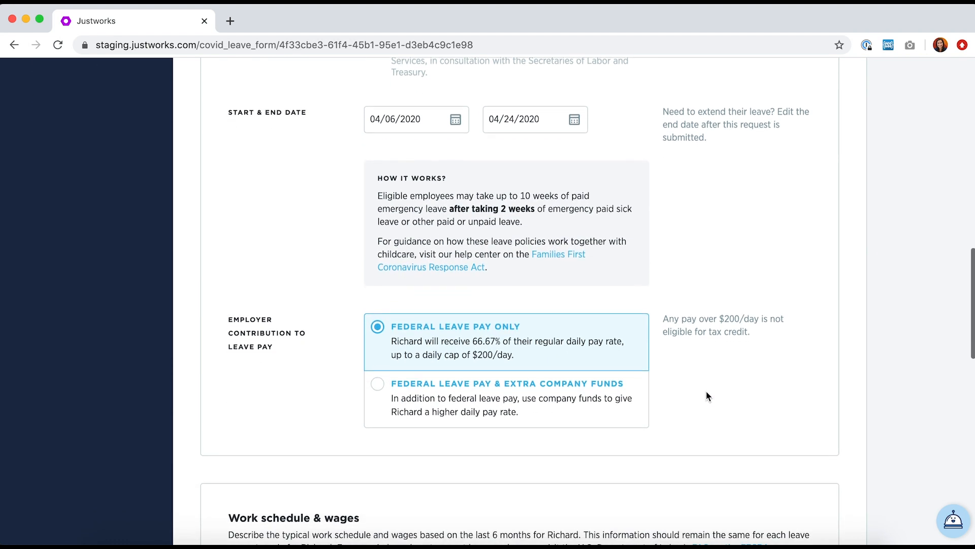
pyautogui.click(600, 404)
pyautogui.scroll(-4, 600, 405)
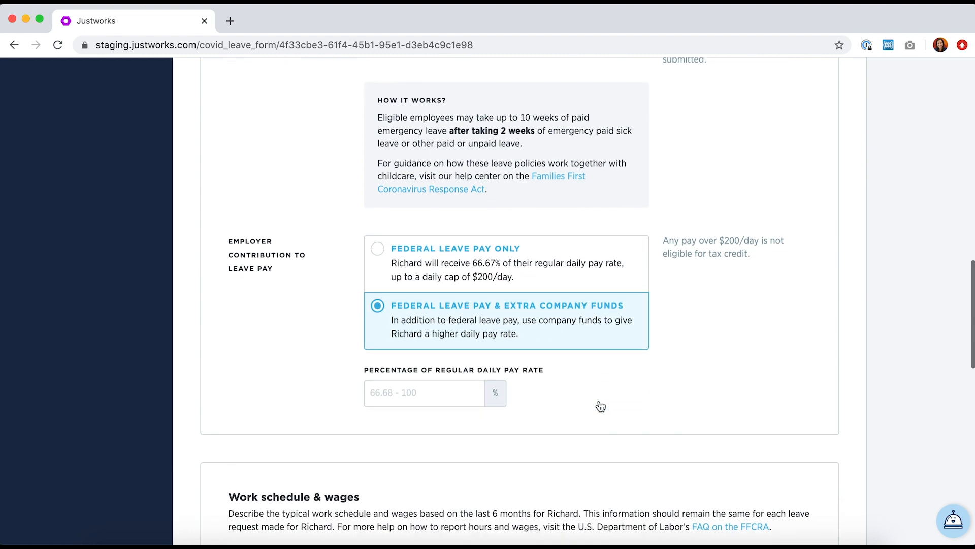
pyautogui.click(455, 381)
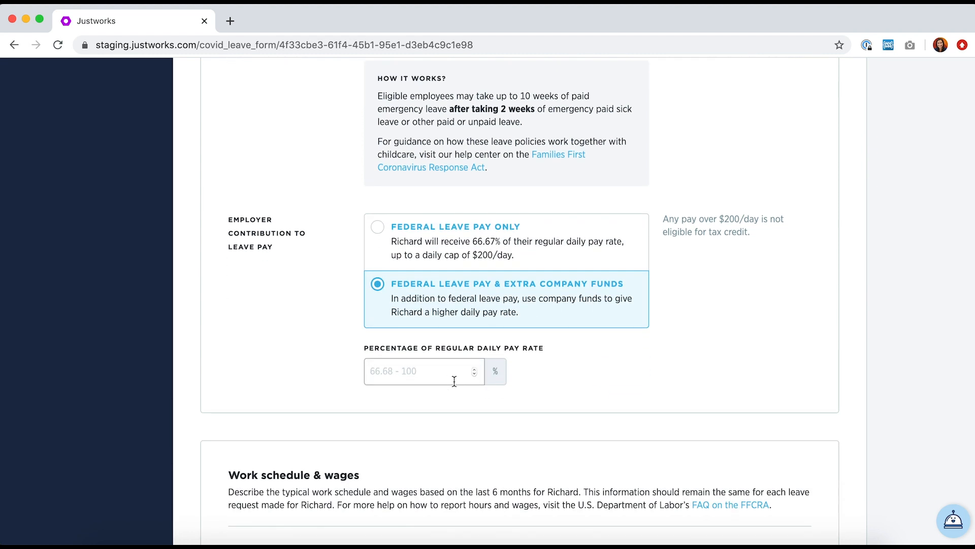
pyautogui.write('85')
pyautogui.click(628, 386)
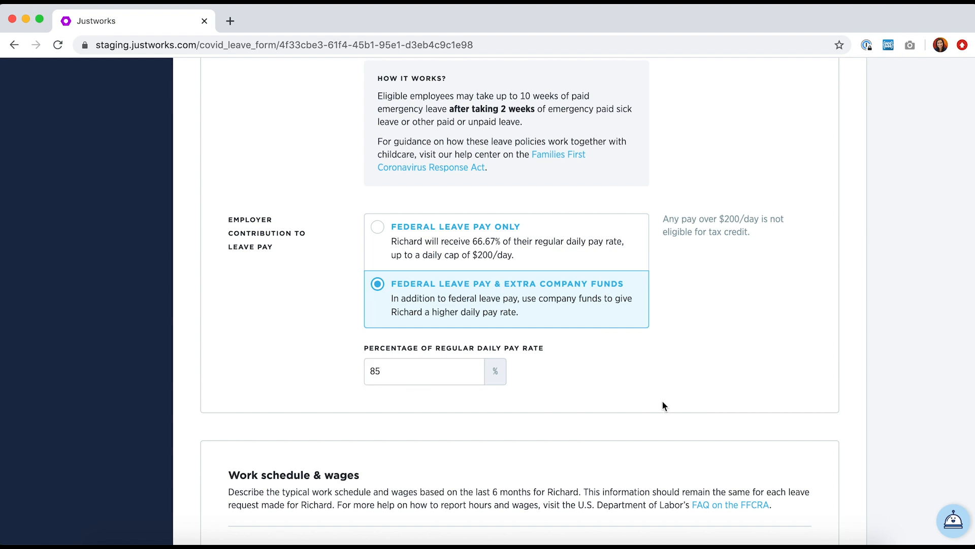
# Mark Monday through Friday as the employee's workweek schedule under Work schedule & wages
pyautogui.scroll(-3, 663, 405)
pyautogui.scroll(-5, 663, 405)
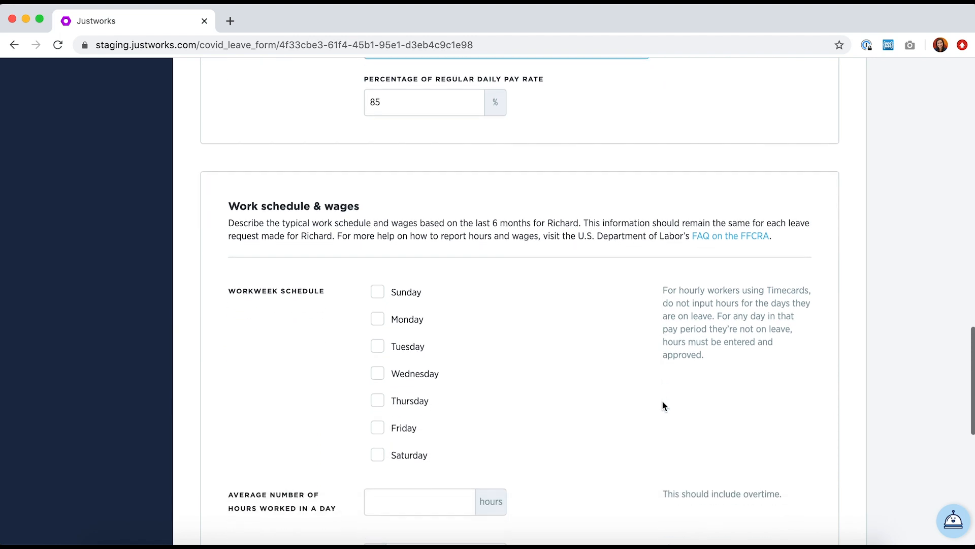
pyautogui.scroll(-3, 663, 405)
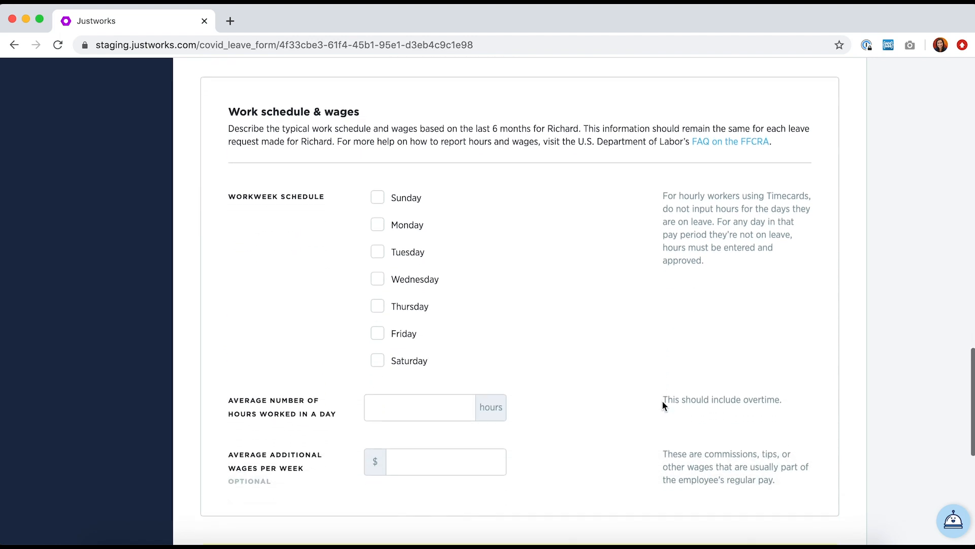
pyautogui.scroll(-1, 662, 400)
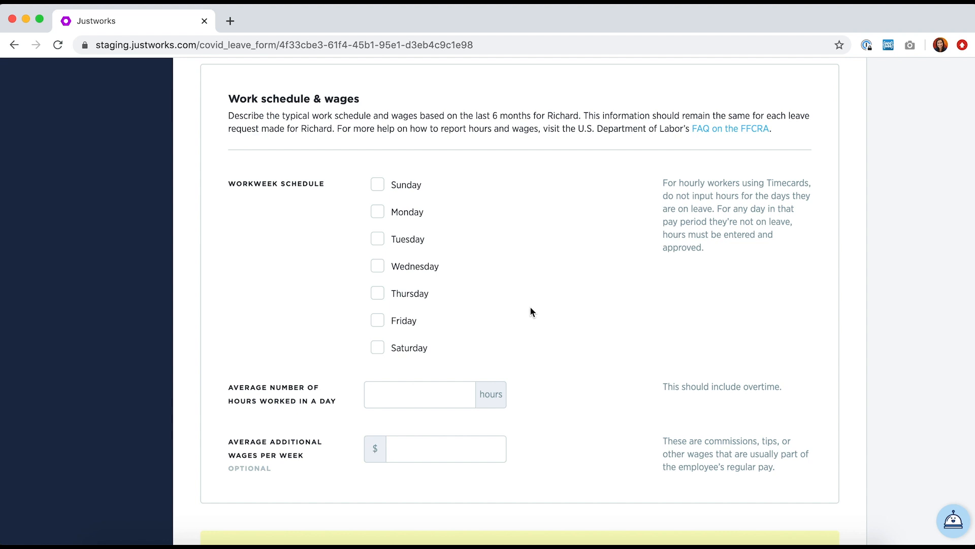
pyautogui.click(379, 211)
pyautogui.click(380, 239)
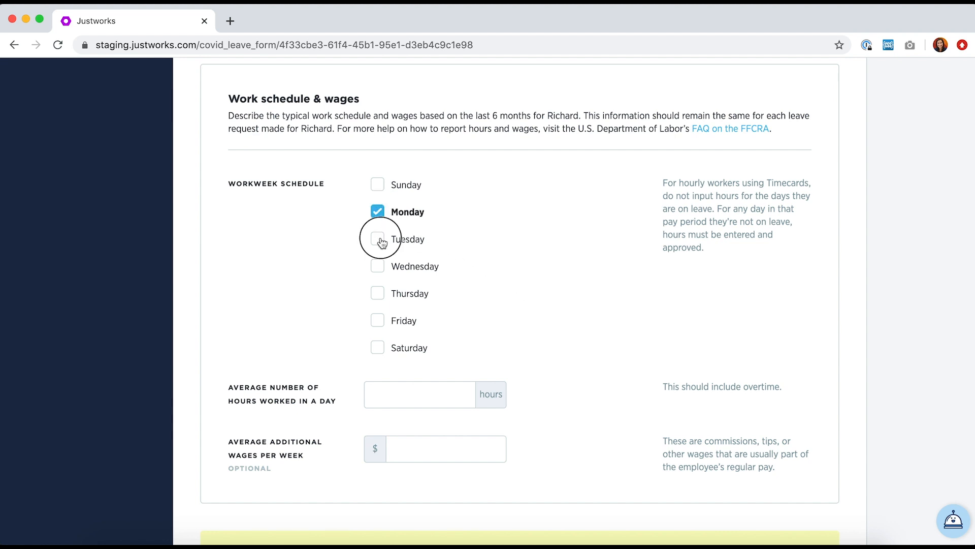
pyautogui.click(377, 268)
pyautogui.click(377, 295)
pyautogui.click(377, 323)
# Enter an average of 8 hours worked in a day and $0 average additional wages per week
pyautogui.click(437, 390)
pyautogui.write('8')
pyautogui.click(589, 396)
pyautogui.click(476, 447)
pyautogui.write('0')
pyautogui.click(592, 440)
# Accept the terms and conditions and submit the family and medical leave request for scheduling
pyautogui.scroll(-1, 593, 440)
pyautogui.scroll(-5, 593, 442)
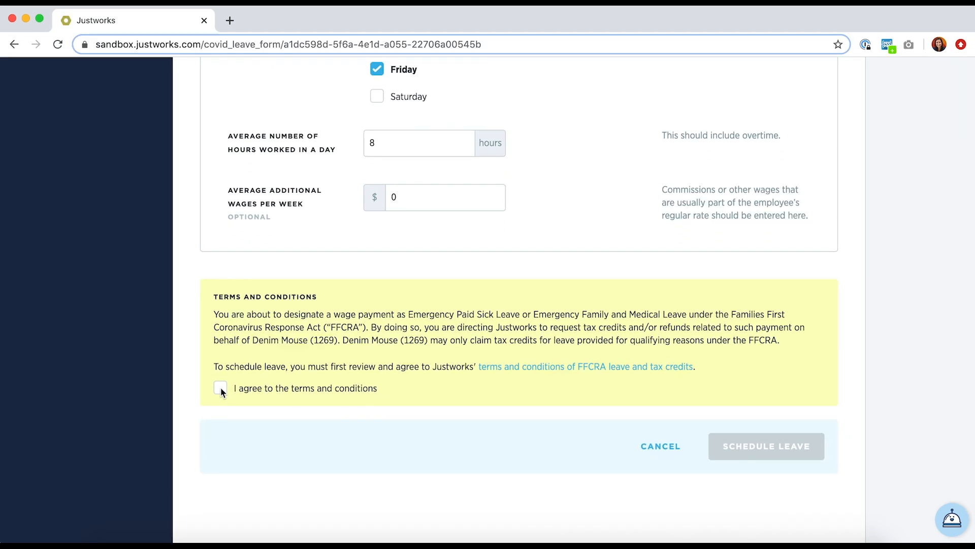
pyautogui.click(220, 389)
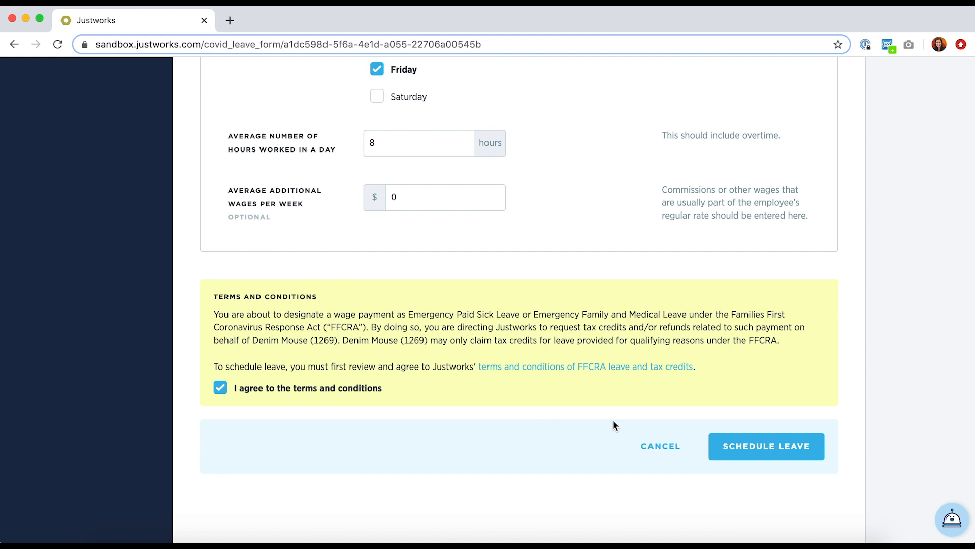
pyautogui.click(719, 446)
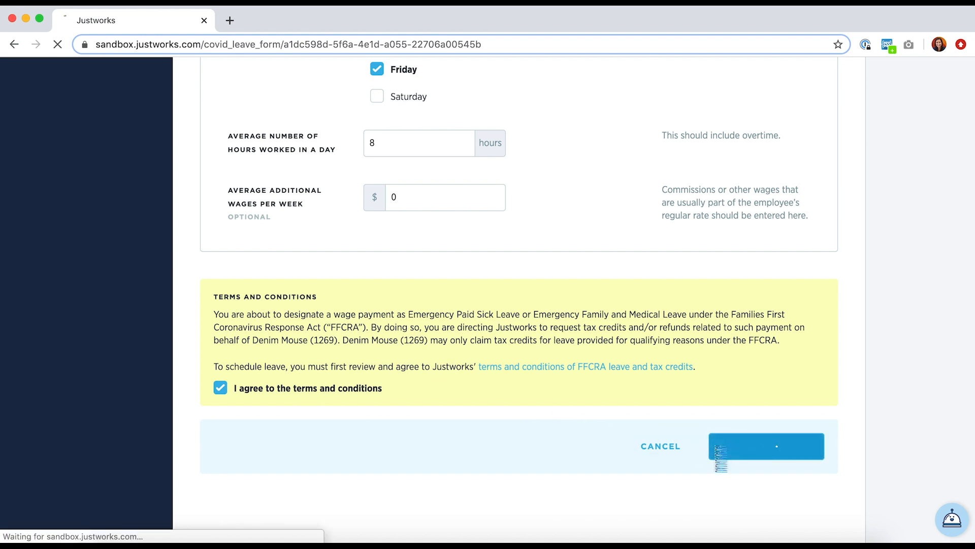